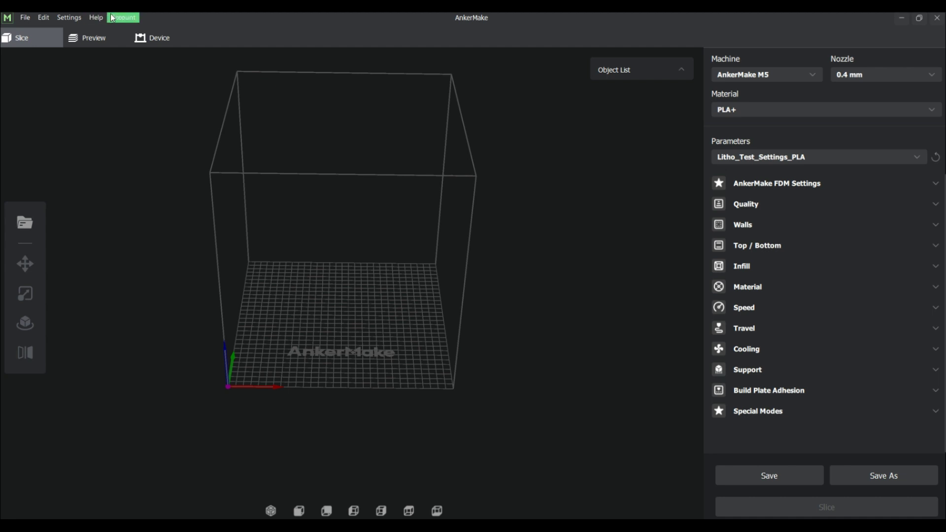
- Check the account options and program preferences, closing preferences without saving
click(127, 18)
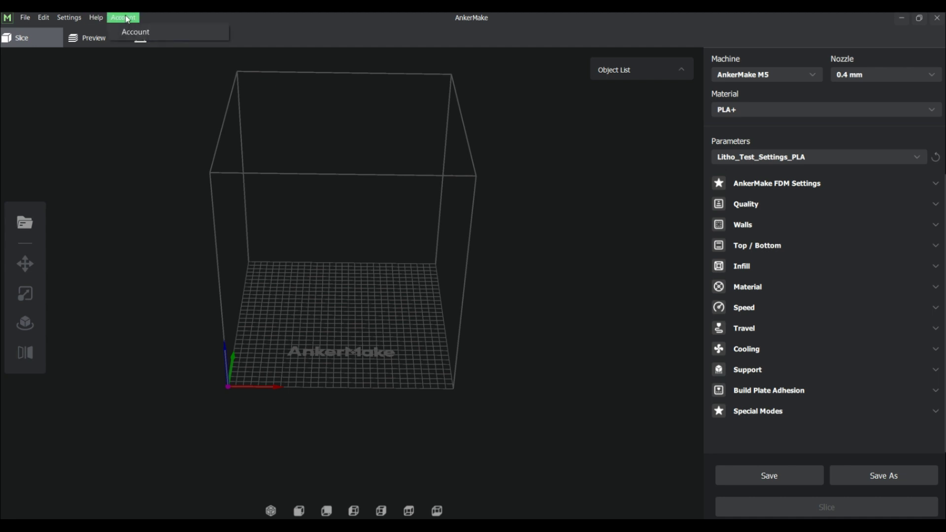
key(ctrl+comma)
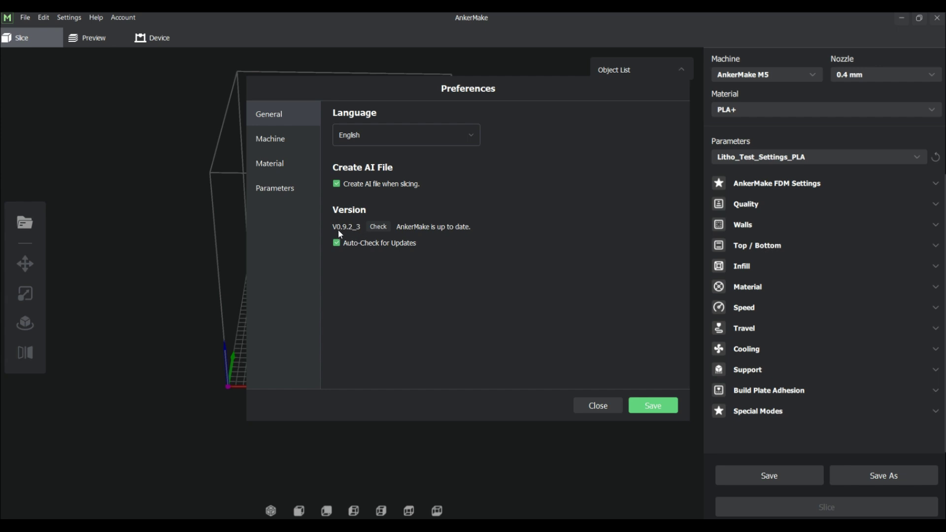
click(605, 406)
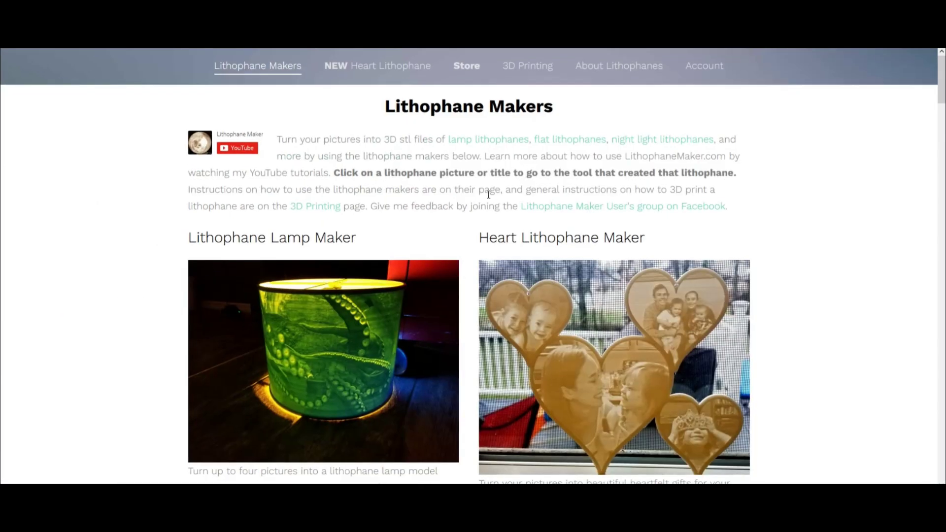
- Scroll the Lithophane Makers page down to the Flat Lithophane Maker entry
scroll(460, 231, down, 2)
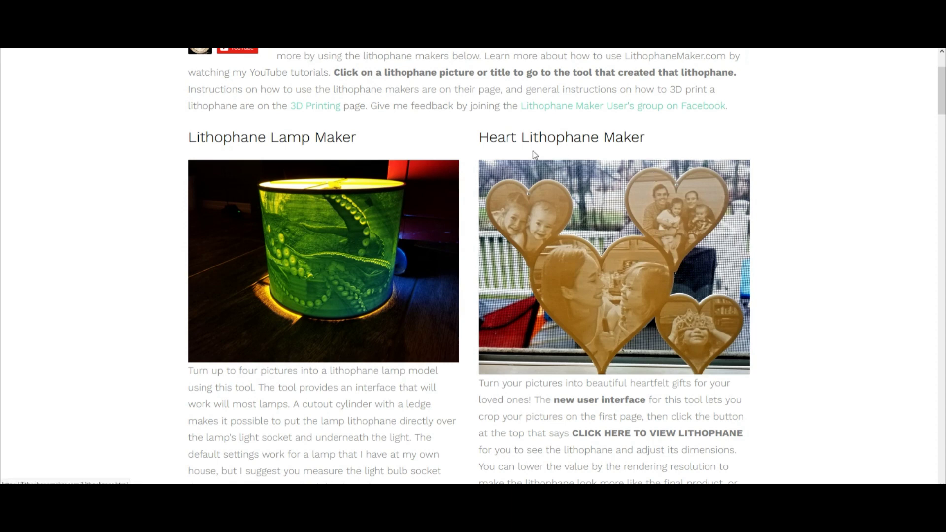
scroll(675, 206, down, 3)
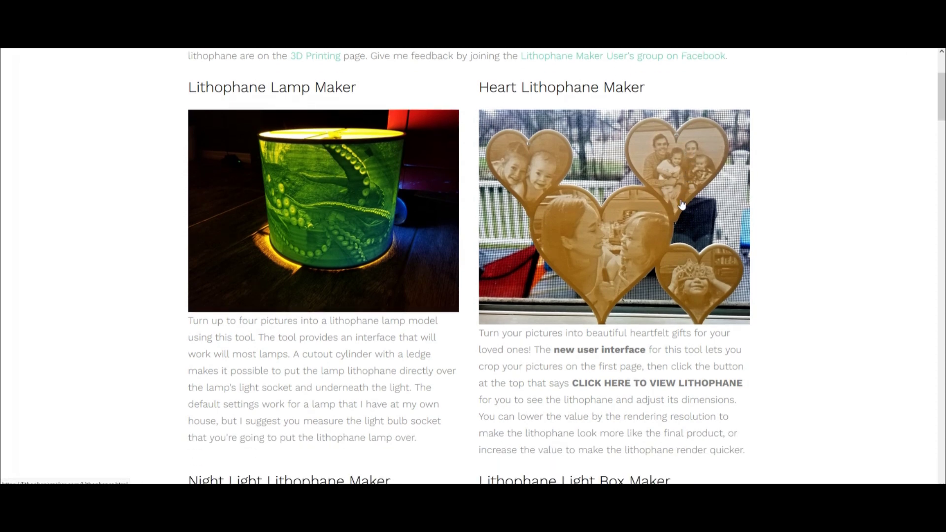
scroll(640, 207, down, 5)
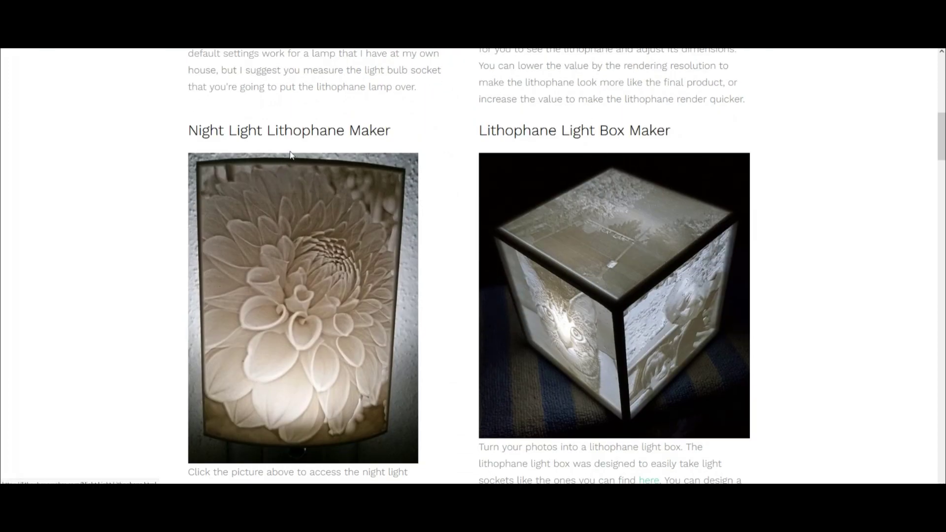
scroll(480, 200, down, 4)
scroll(481, 199, down, 4)
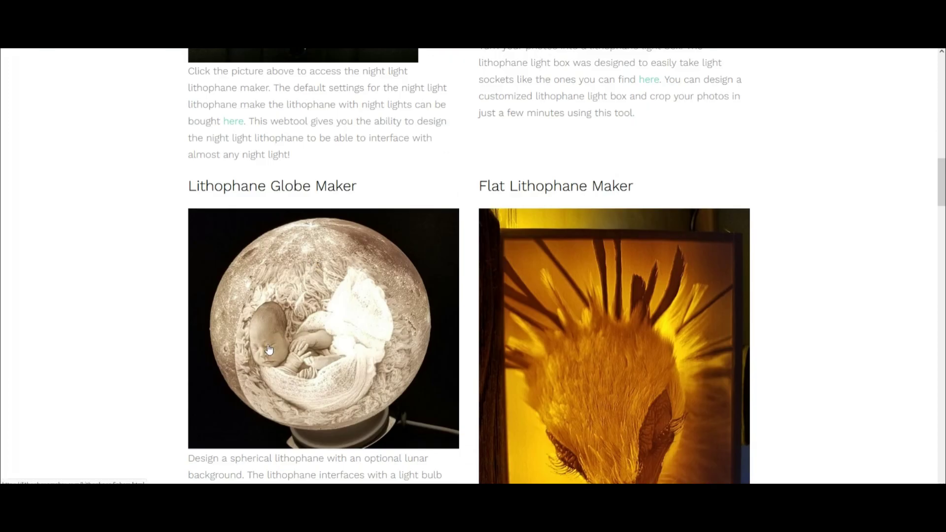
scroll(716, 239, down, 2)
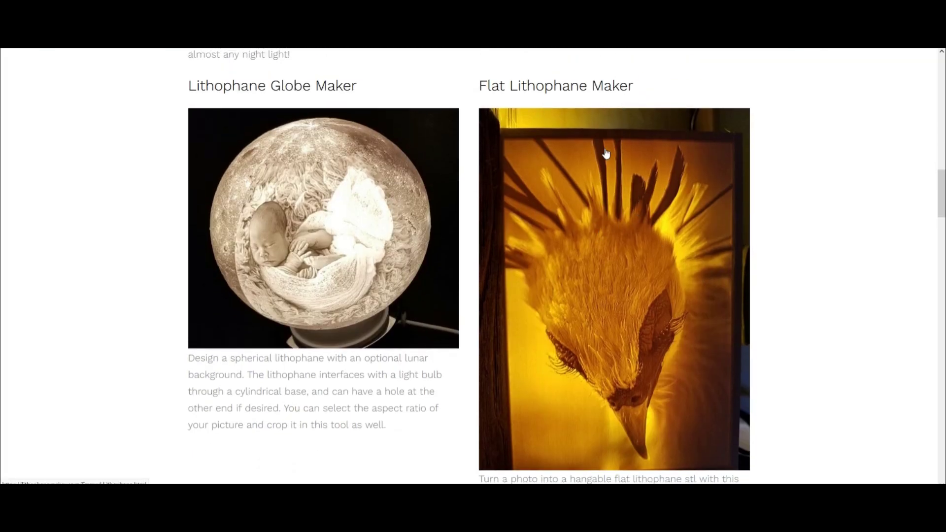
scroll(658, 231, down, 4)
scroll(657, 230, down, 4)
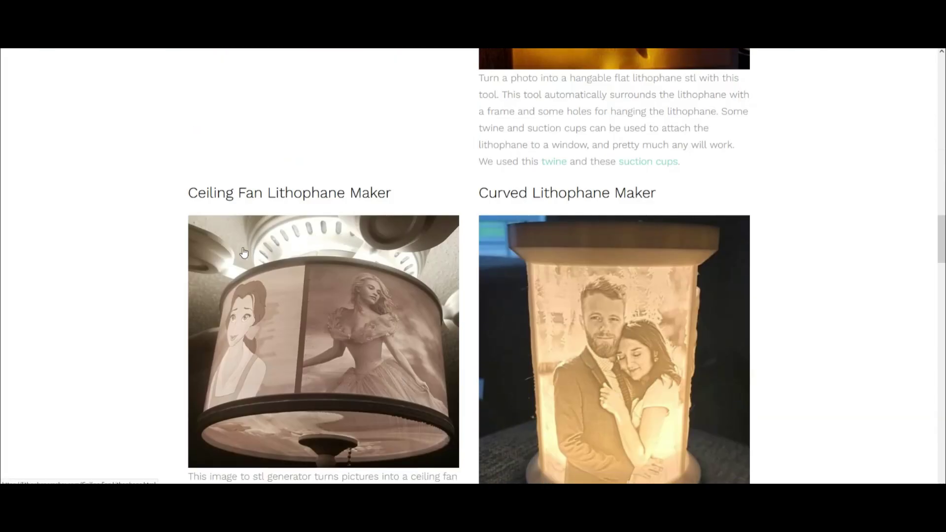
scroll(321, 260, down, 1)
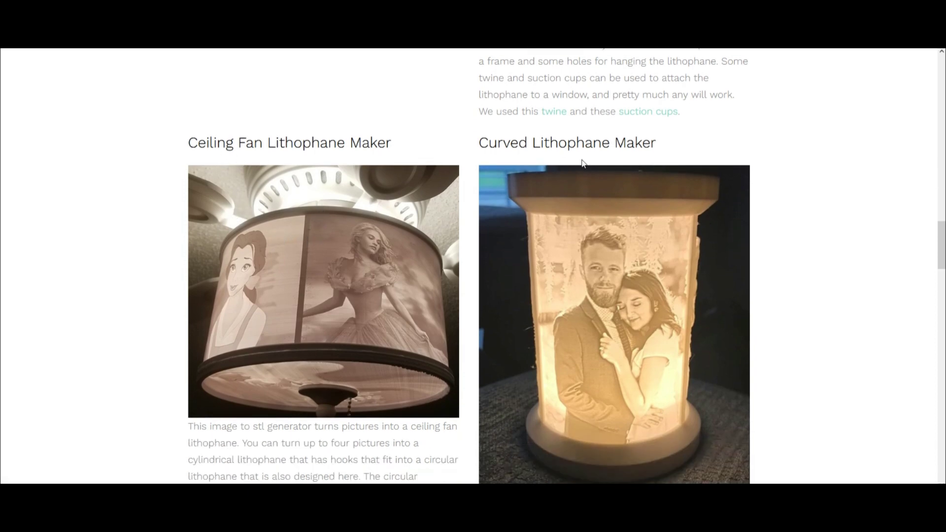
scroll(687, 210, down, 5)
scroll(644, 228, down, 4)
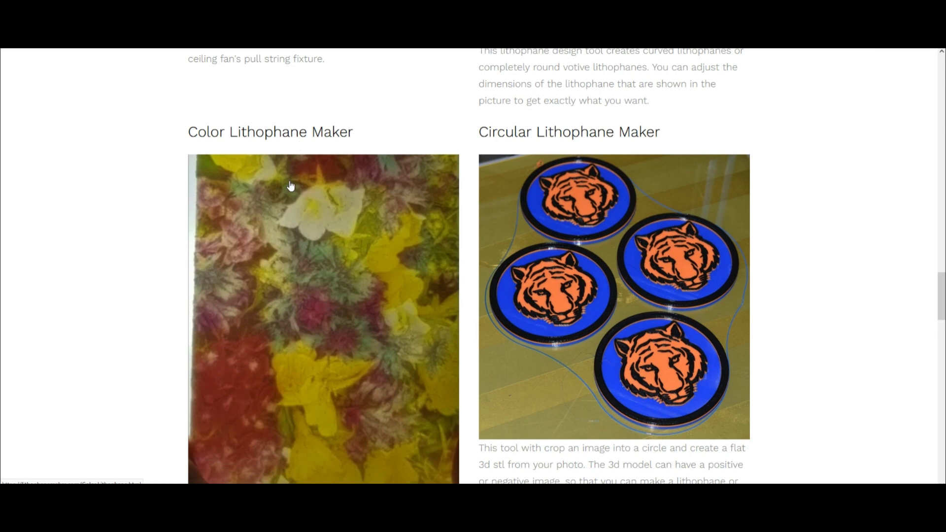
scroll(292, 247, down, 2)
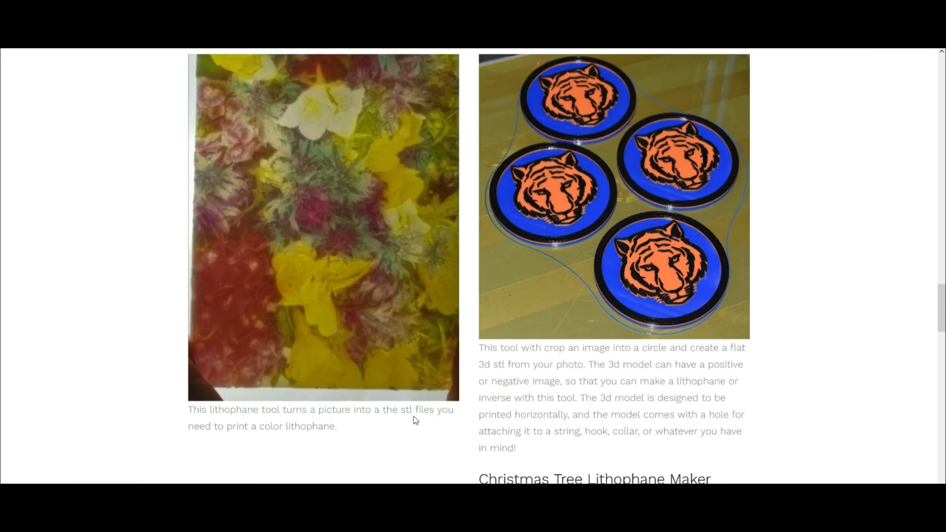
scroll(616, 207, up, 1)
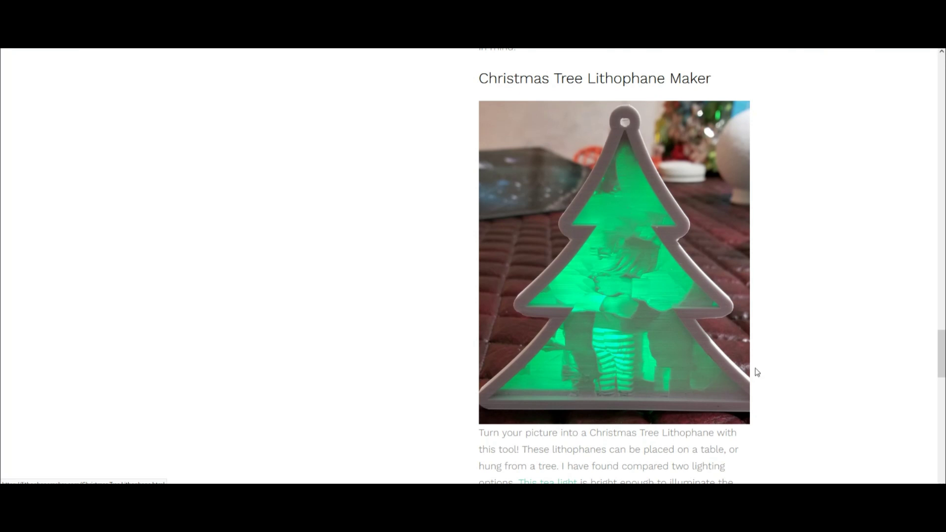
drag(940, 360, 931, 200)
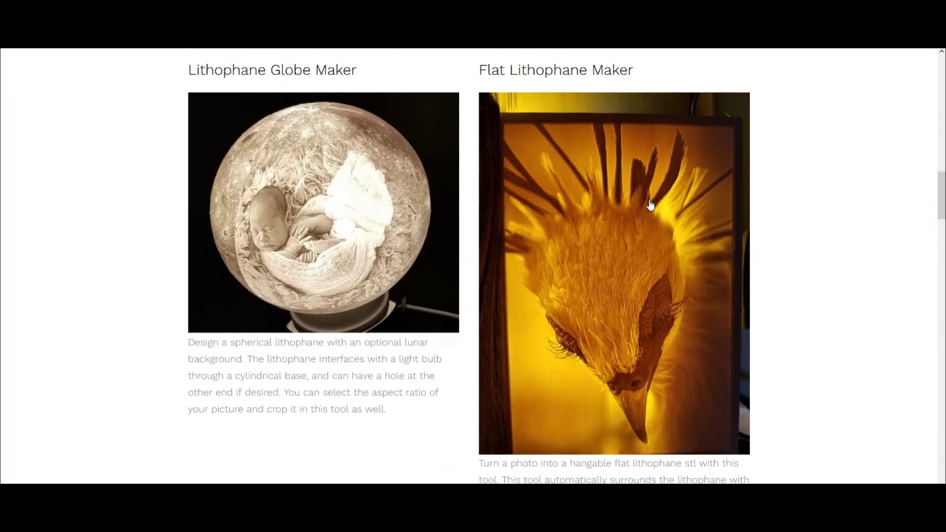
- Open the Flat Lithophane Maker and choose the Hook Tab frame type
click(629, 224)
click(256, 254)
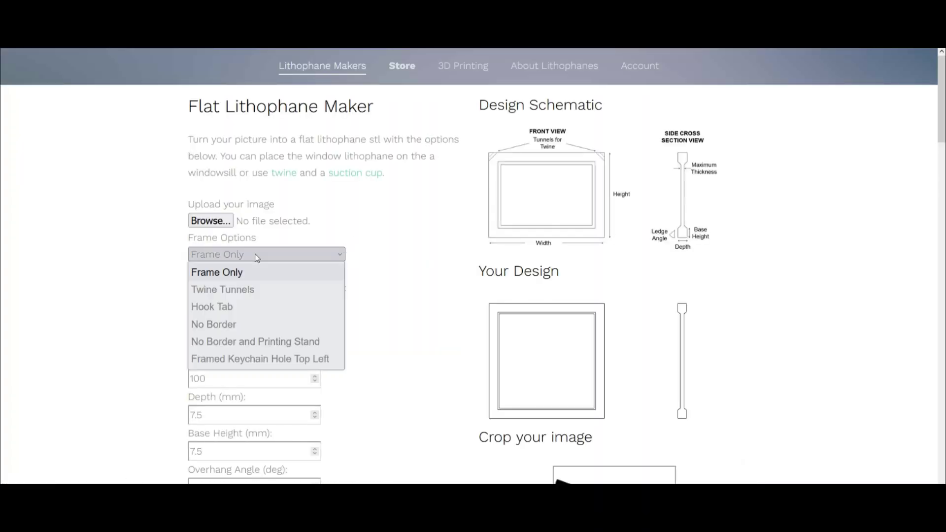
click(226, 308)
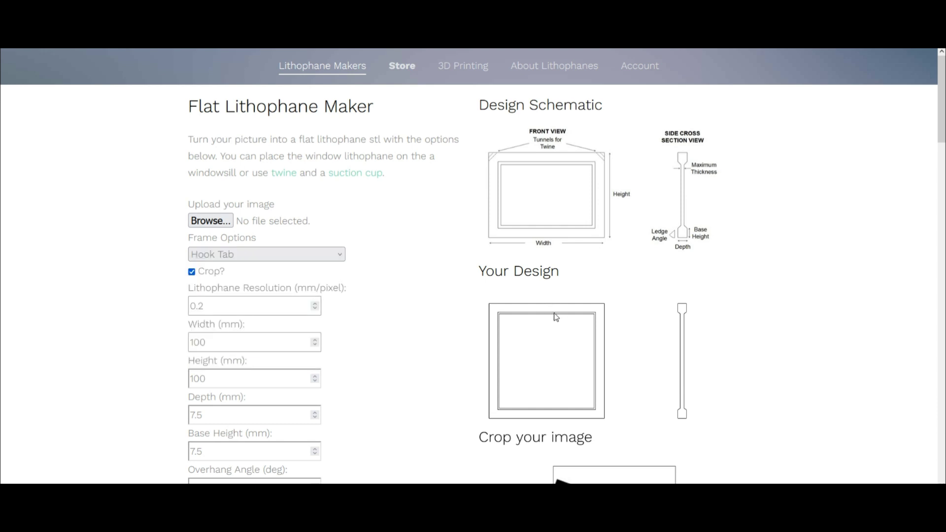
- Scroll to the size settings and select the 100 mm Width value
scroll(361, 294, down, 2)
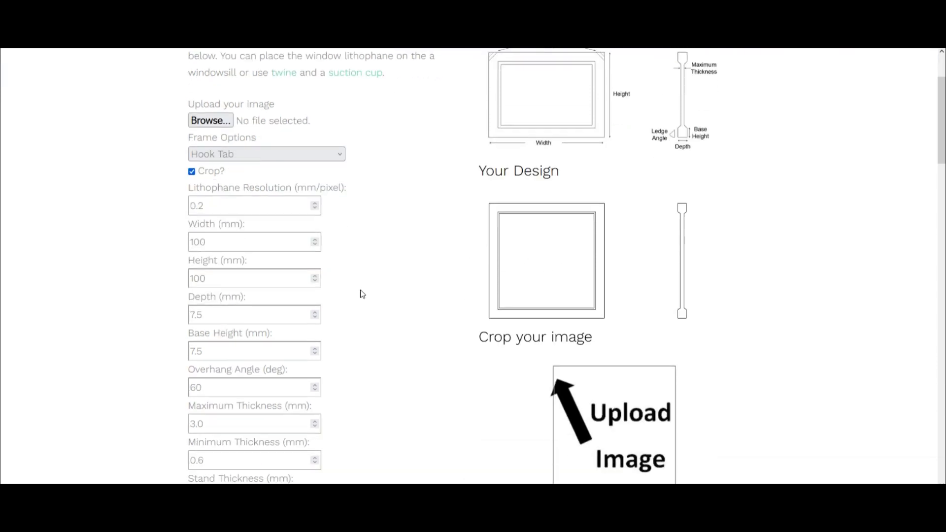
scroll(486, 260, down, 1)
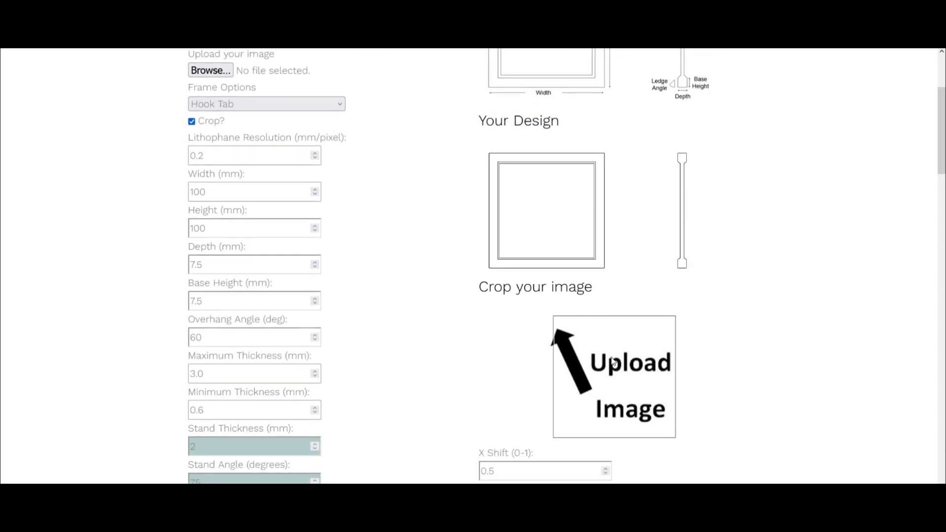
scroll(358, 317, down, 1)
scroll(358, 317, up, 4)
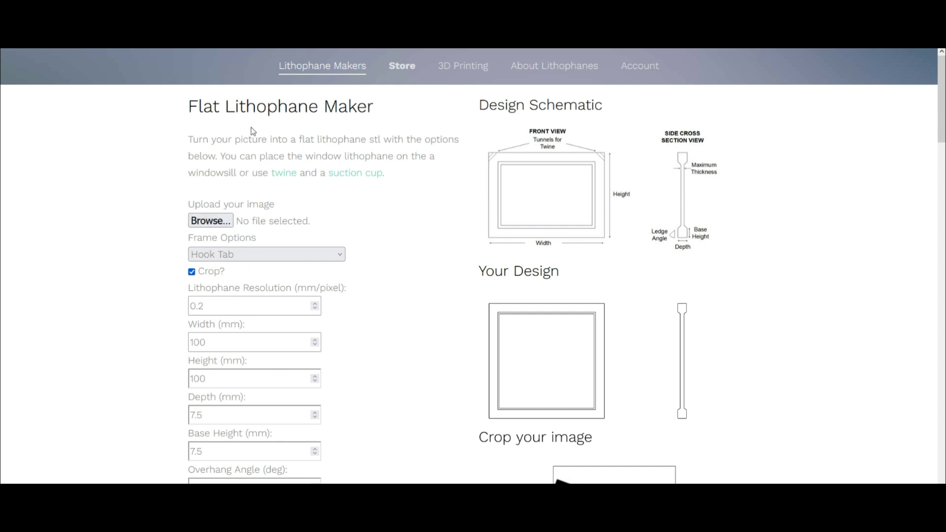
scroll(265, 207, down, 2)
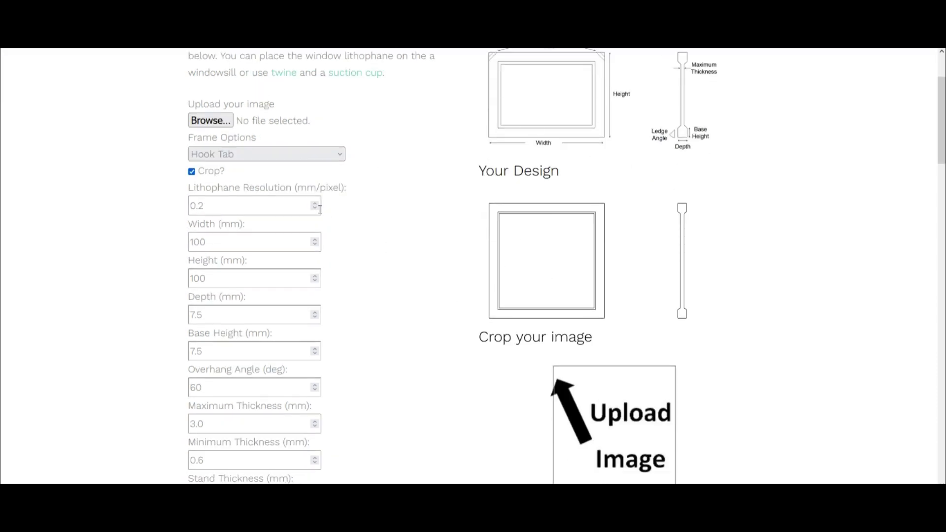
click(253, 241)
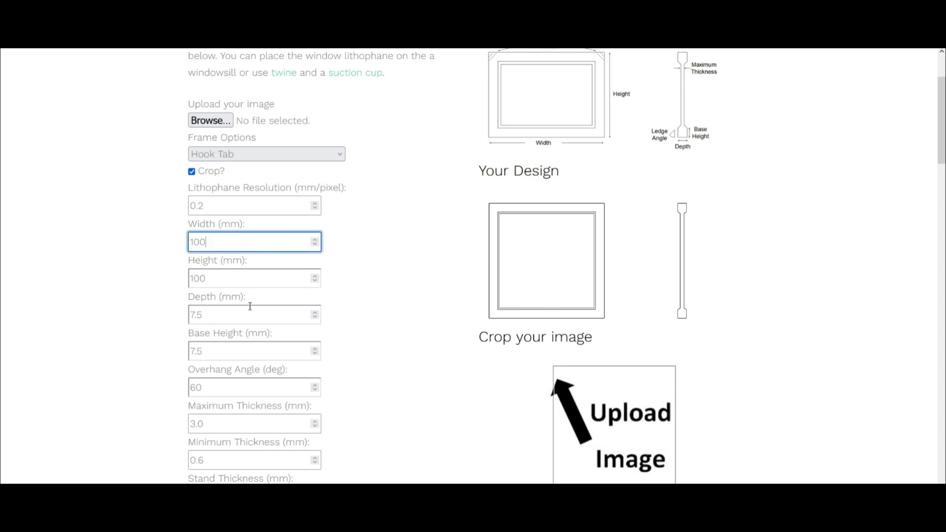
- Check the 3.0 mm maximum and 0.6 mm minimum thickness, then select the email address field
scroll(607, 271, down, 1)
scroll(589, 160, up, 2)
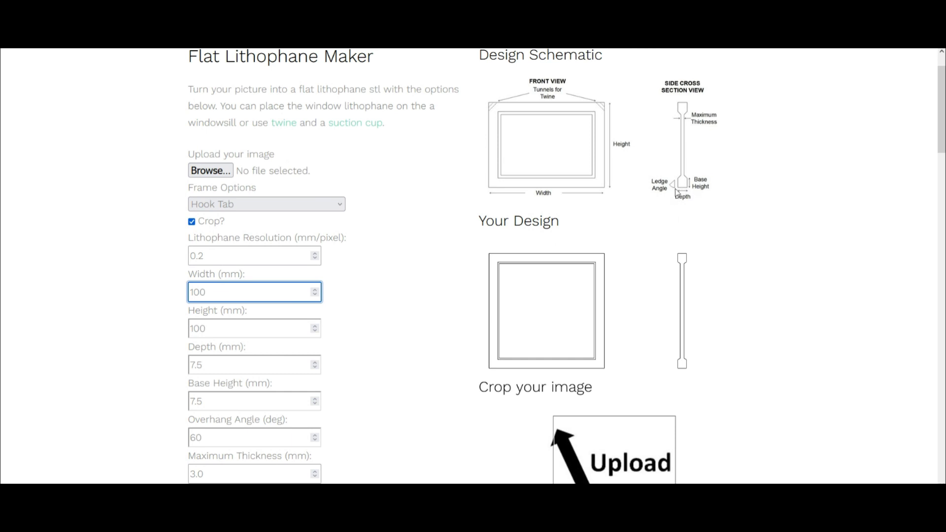
scroll(325, 298, down, 2)
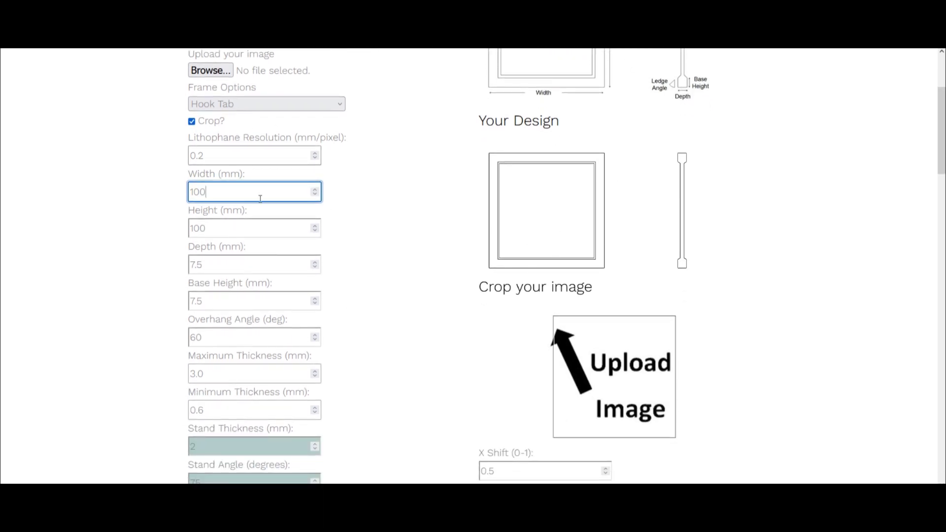
scroll(241, 334, down, 1)
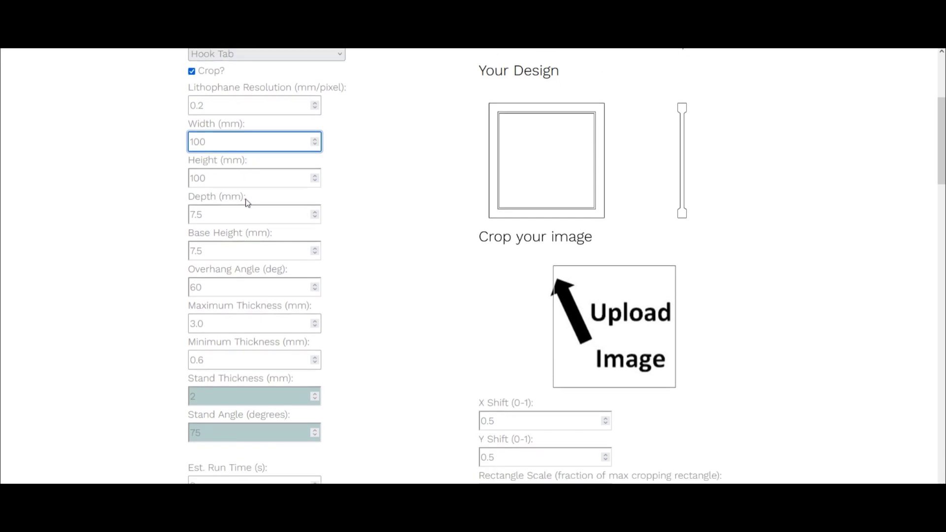
scroll(239, 374, down, 1)
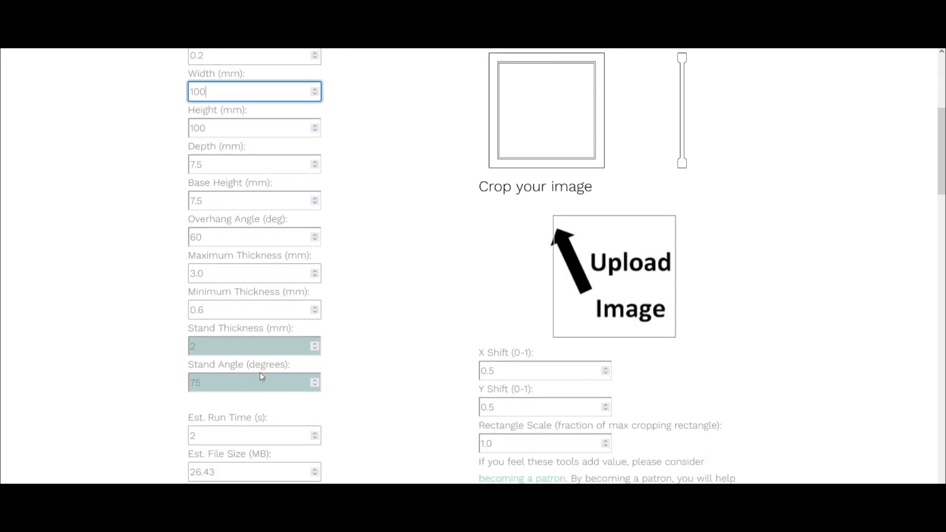
scroll(262, 377, down, 2)
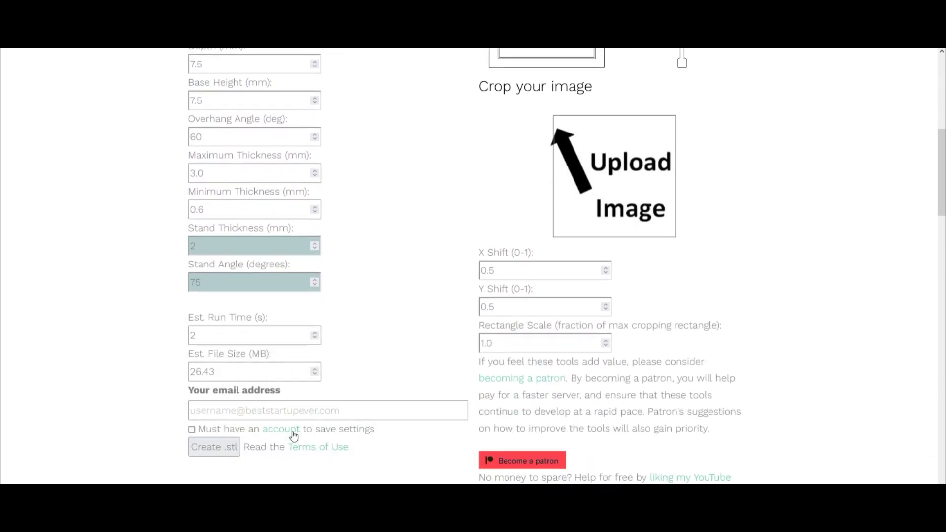
scroll(443, 380, up, 4)
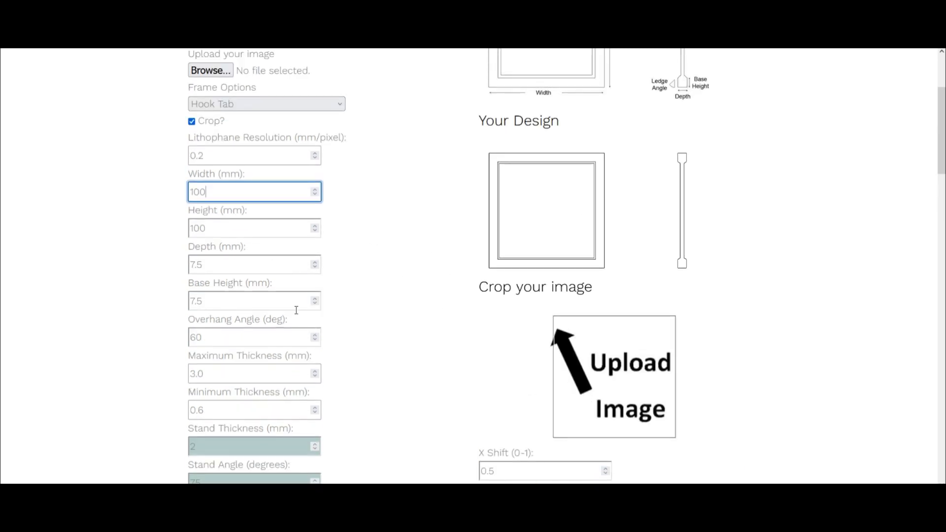
scroll(405, 257, up, 3)
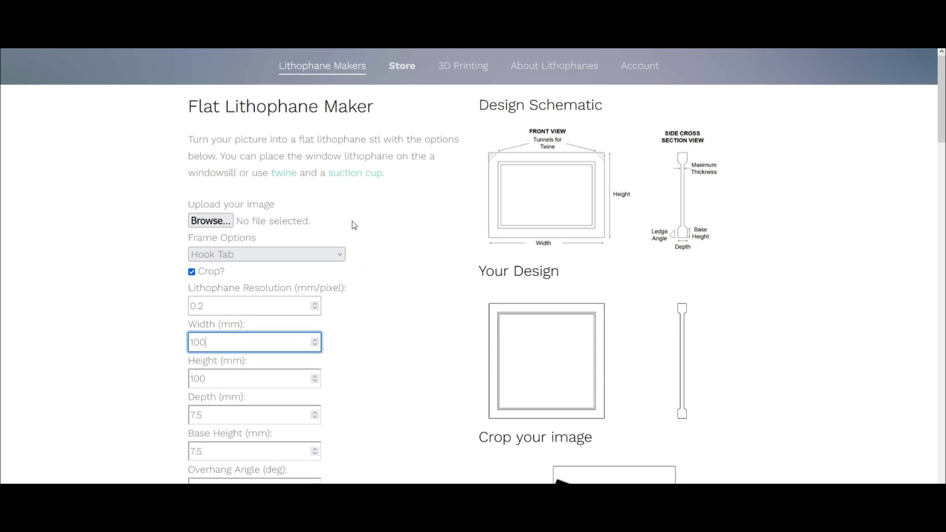
scroll(354, 226, down, 5)
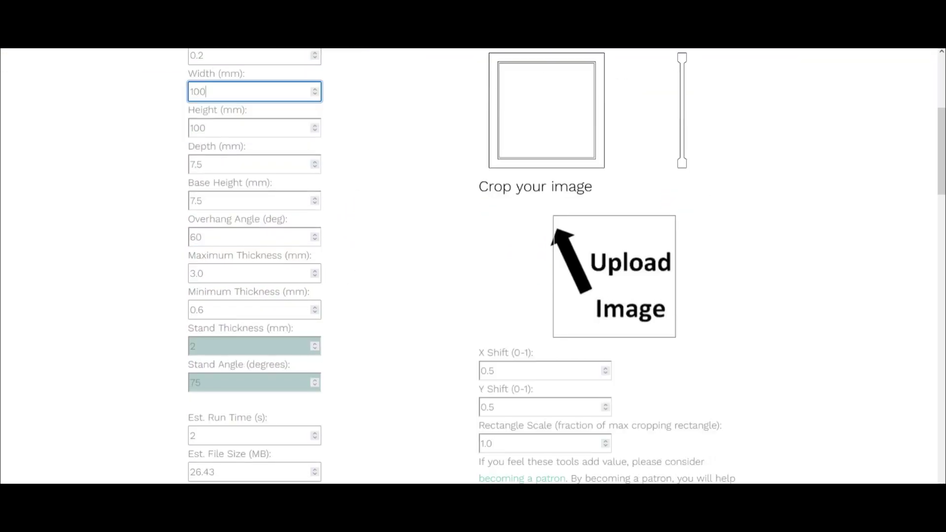
scroll(237, 183, down, 4)
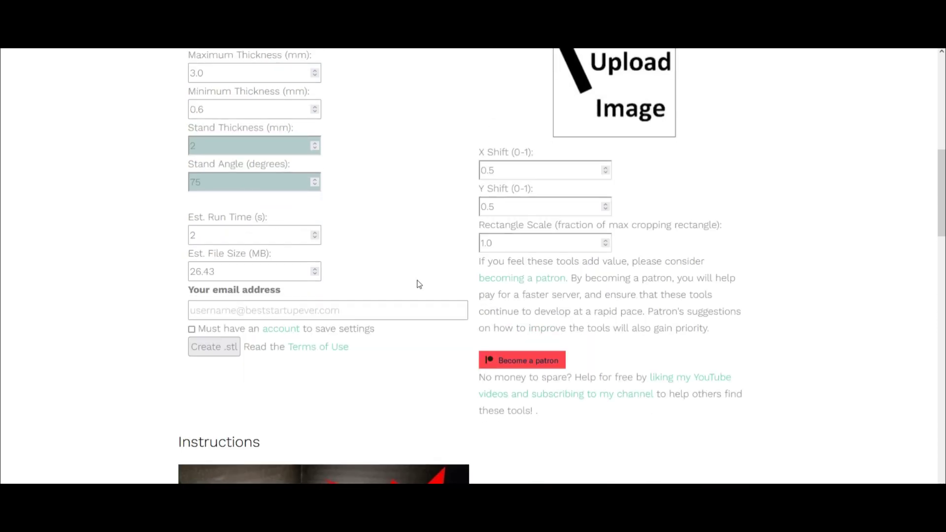
click(292, 315)
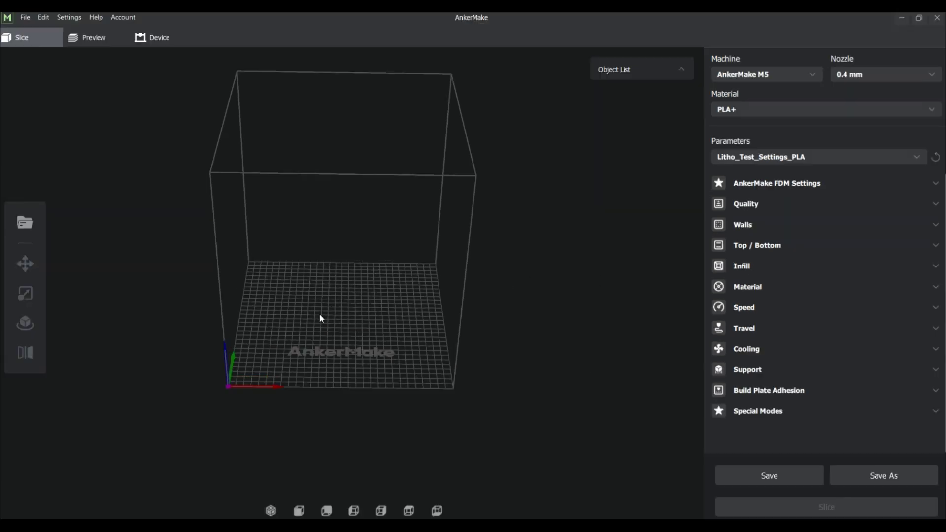
click(26, 17)
- Import window-20221111_201100.stl onto the build plate via File > Open
click(29, 18)
click(32, 17)
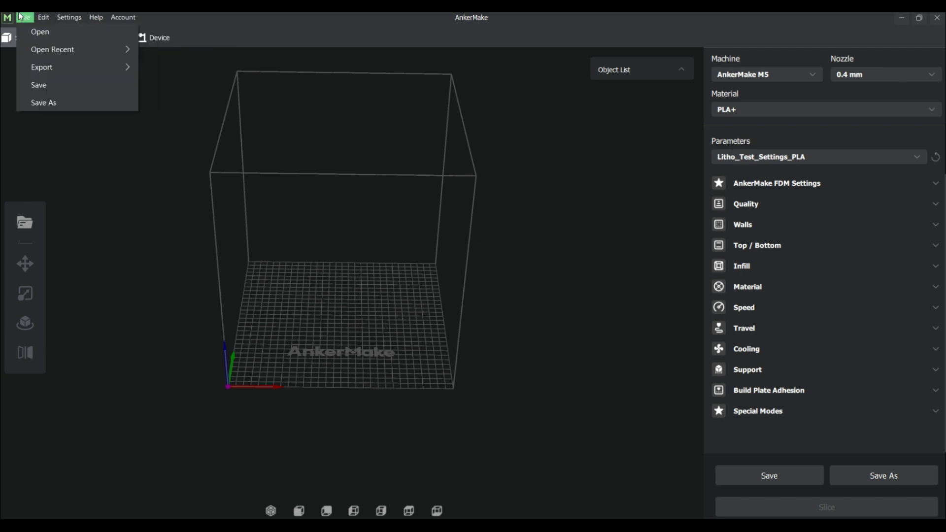
click(20, 32)
double_click(251, 108)
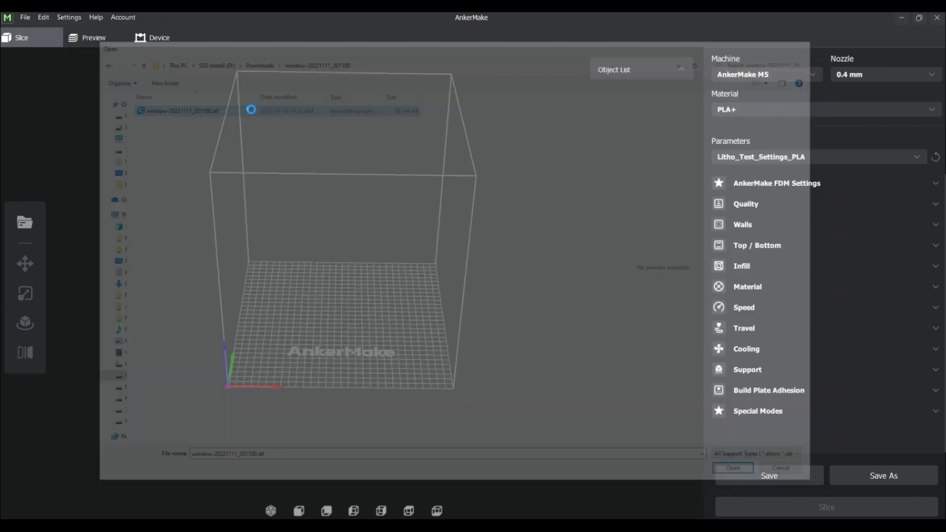
- Orbit around the lithophane to inspect its side, back and face relief, returning to front view
right_drag(388, 373, 429, 364)
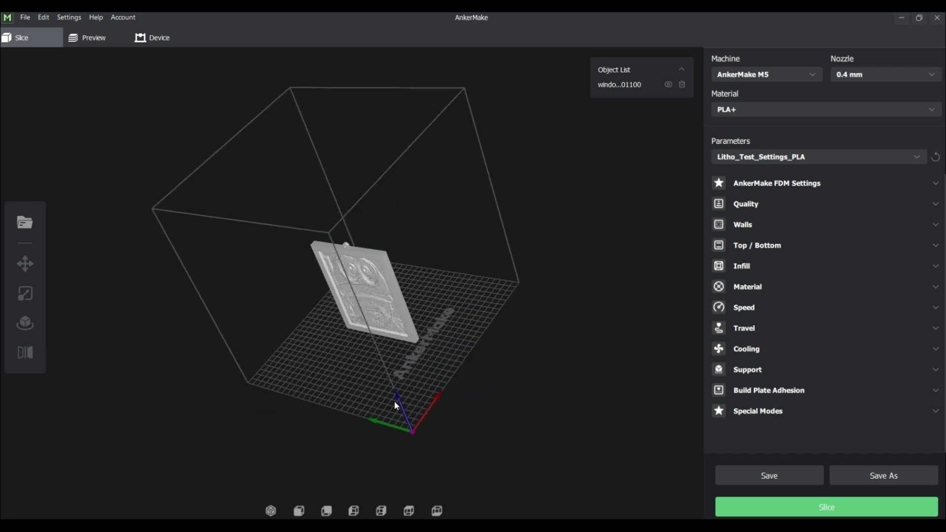
right_drag(396, 405, 284, 426)
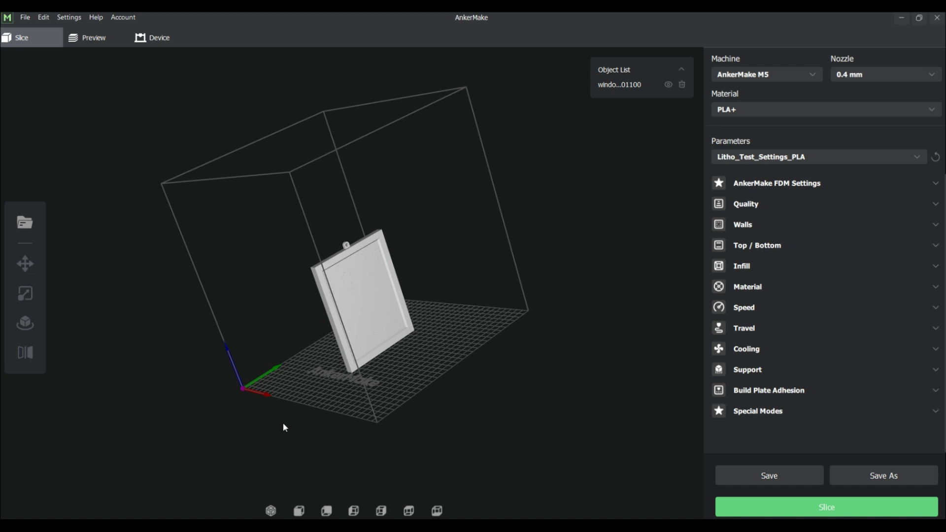
right_drag(284, 427, 449, 383)
click(373, 310)
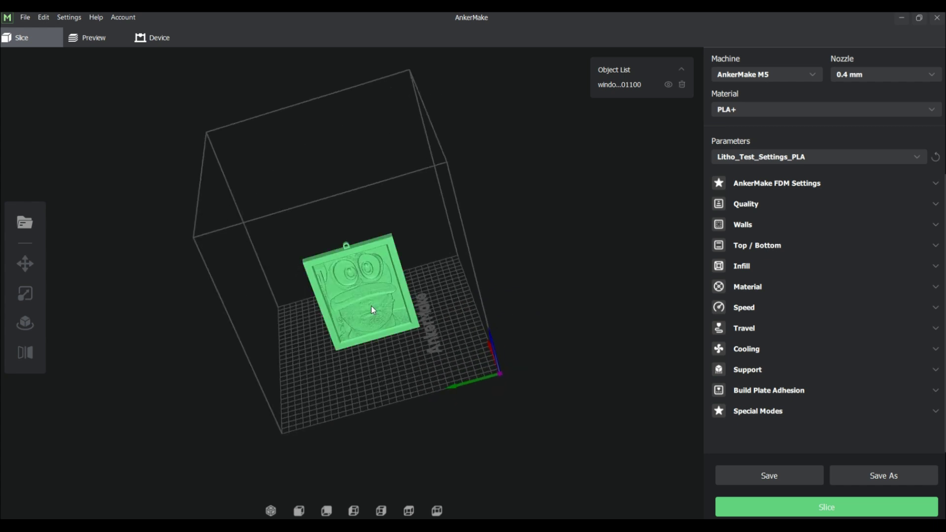
click(444, 304)
right_drag(444, 304, 492, 369)
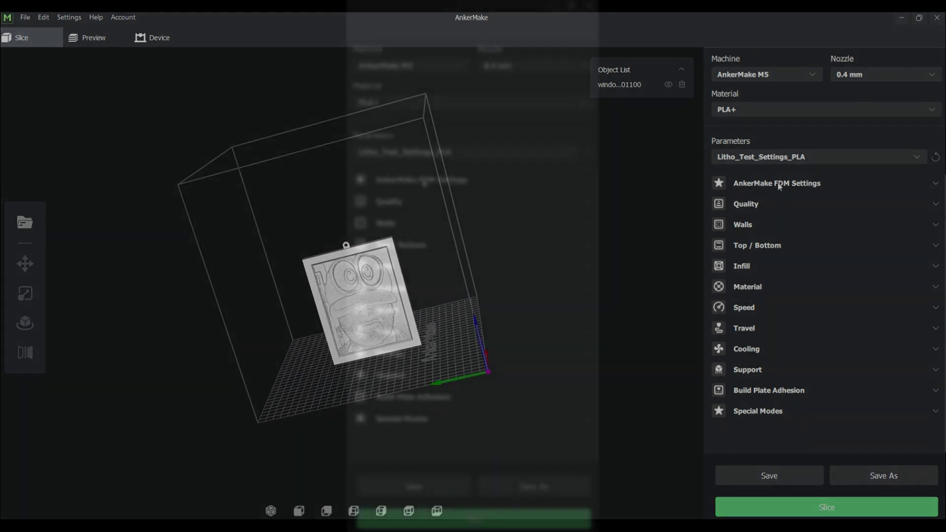
click(792, 185)
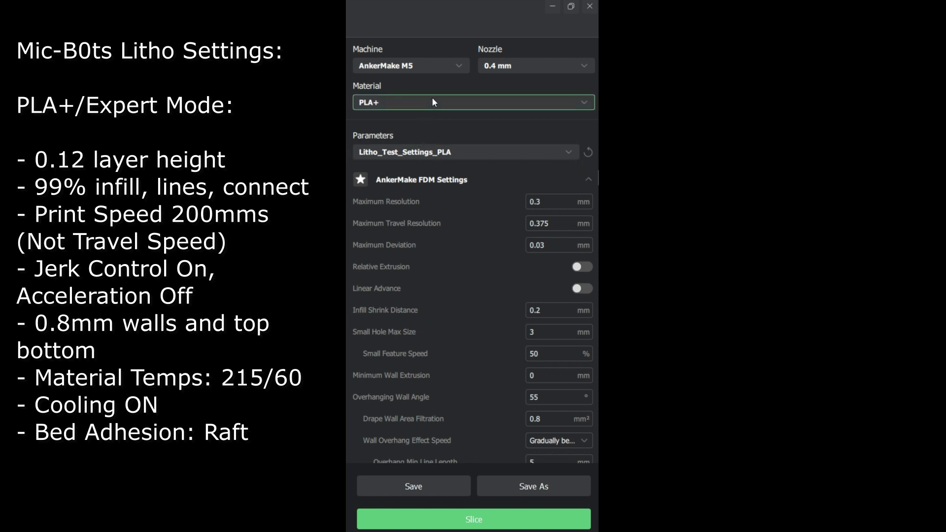
click(427, 156)
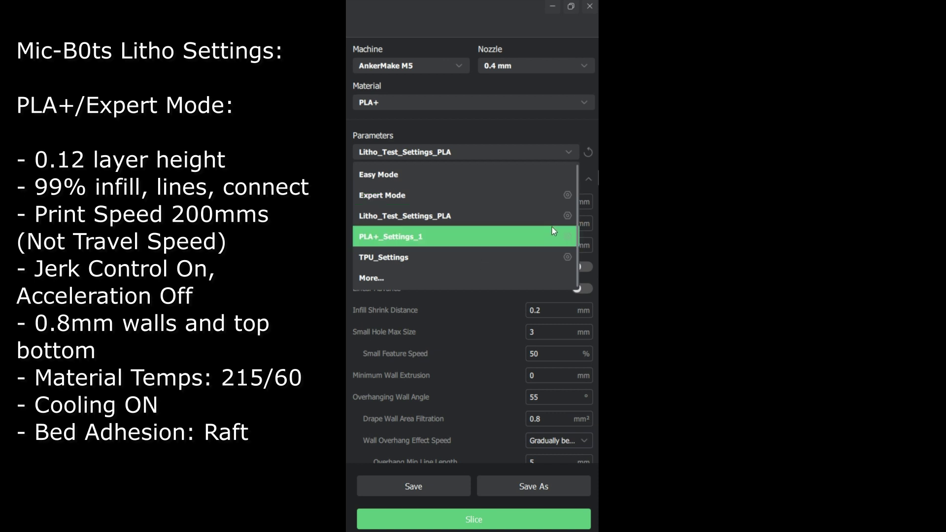
click(419, 197)
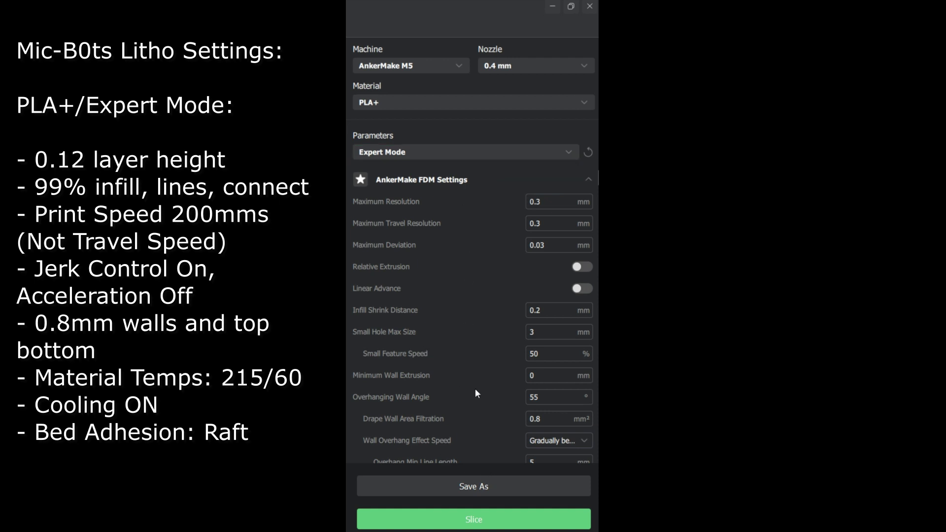
click(487, 155)
click(450, 216)
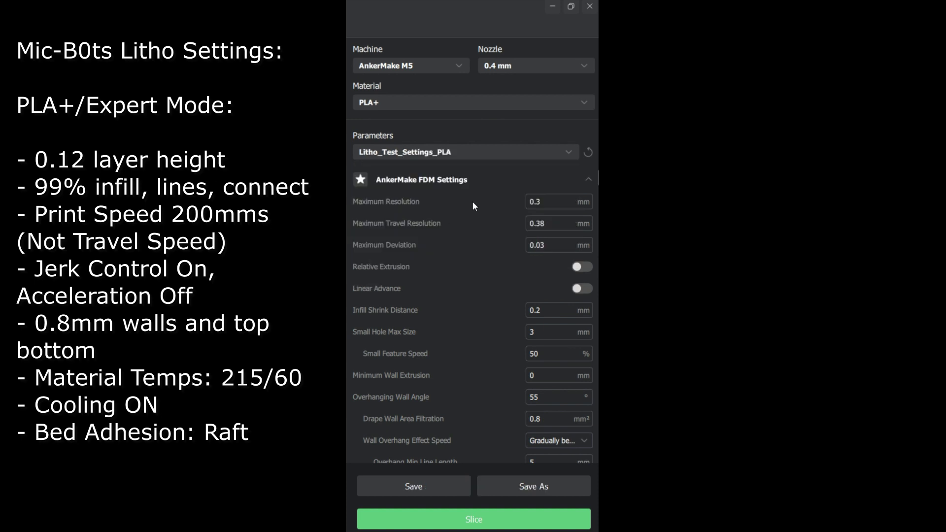
scroll(562, 217, down, 2)
scroll(567, 232, up, 2)
click(589, 180)
click(588, 202)
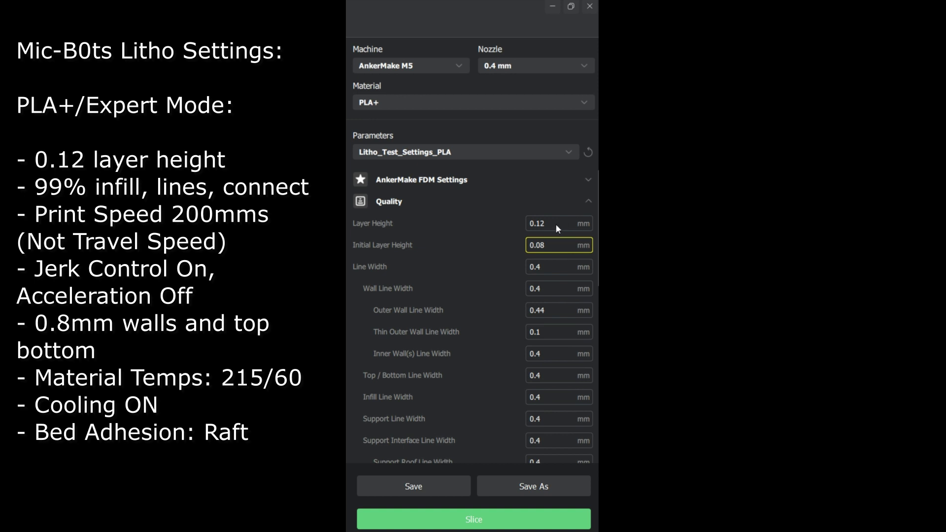
scroll(556, 223, down, 5)
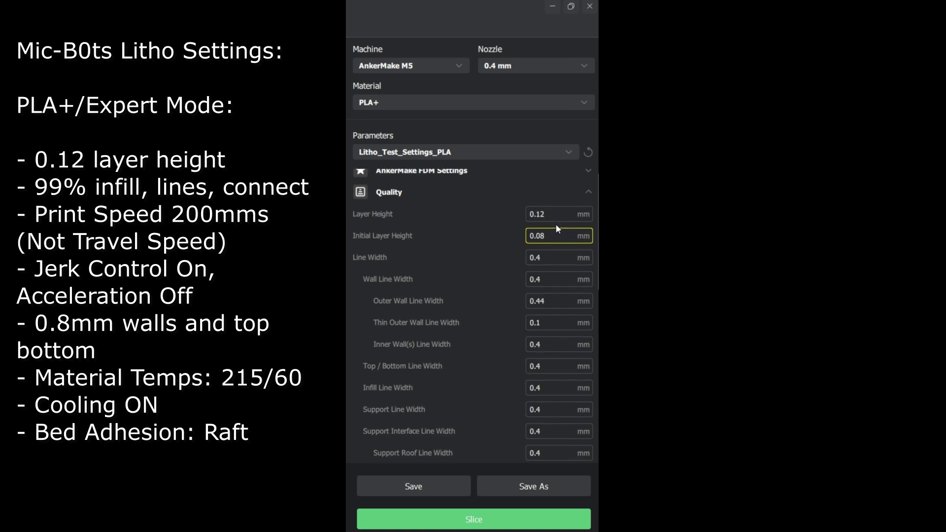
click(448, 269)
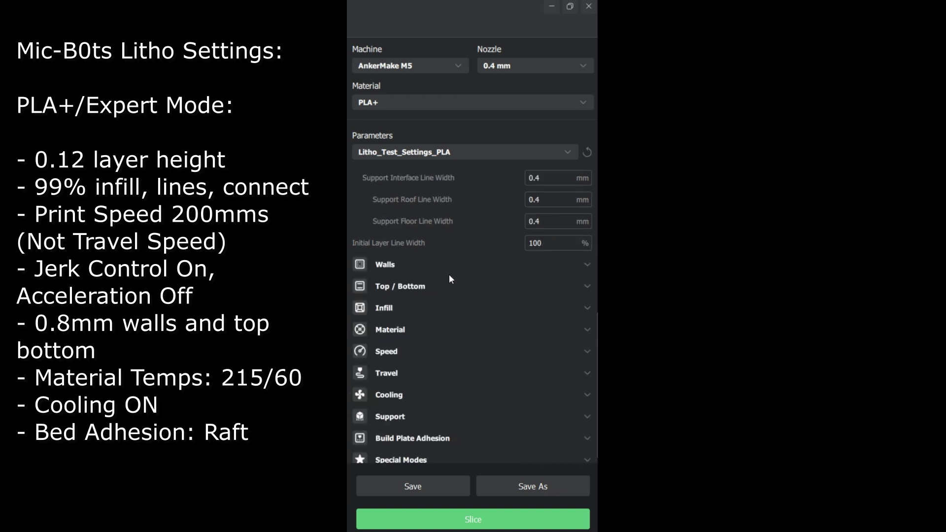
click(442, 288)
click(485, 265)
scroll(511, 281, down, 6)
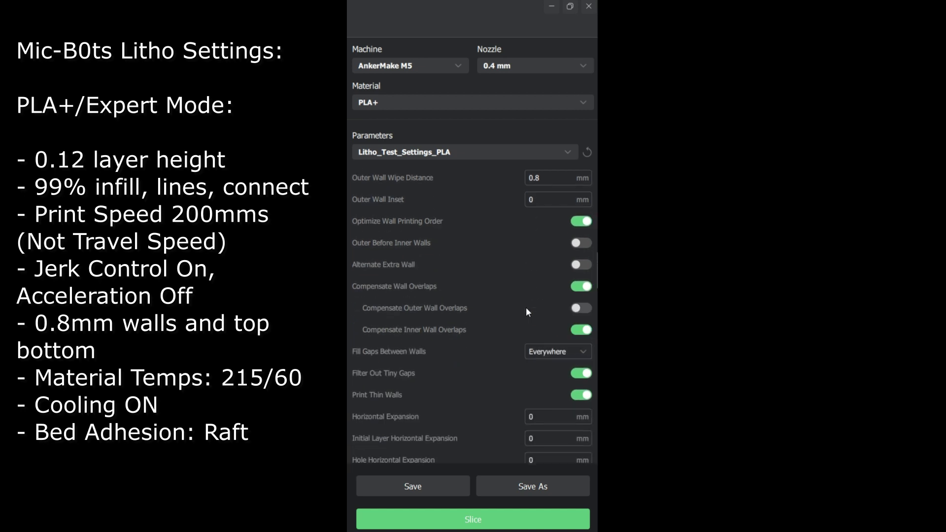
scroll(510, 349, up, 10)
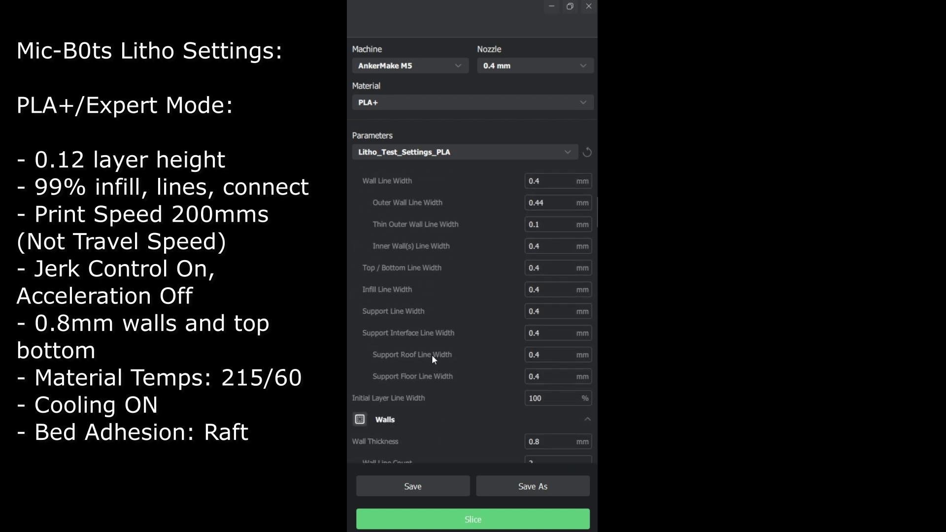
scroll(428, 375, down, 3)
scroll(488, 328, down, 9)
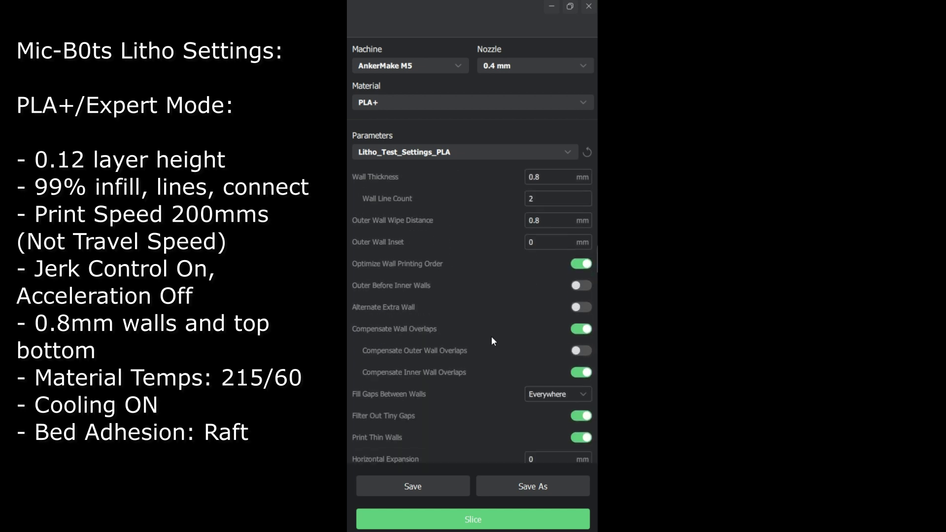
scroll(476, 295, up, 5)
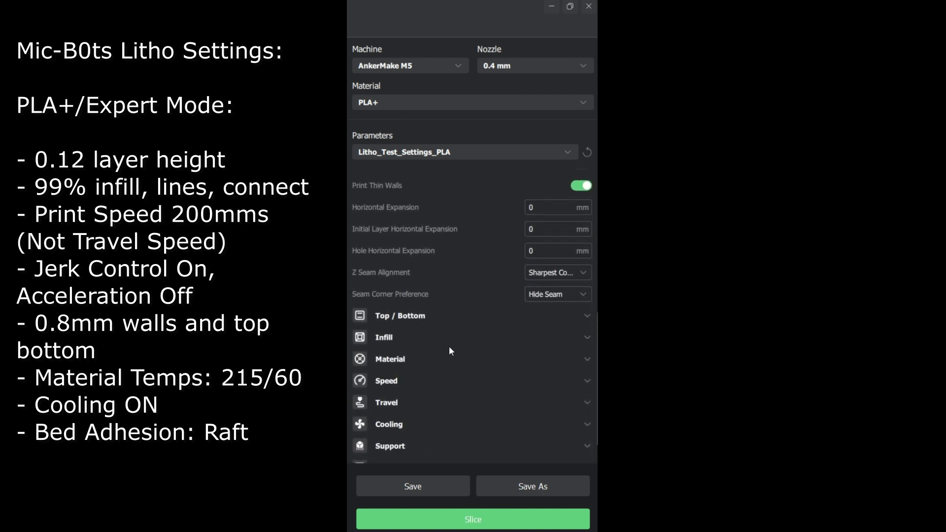
scroll(474, 375, up, 4)
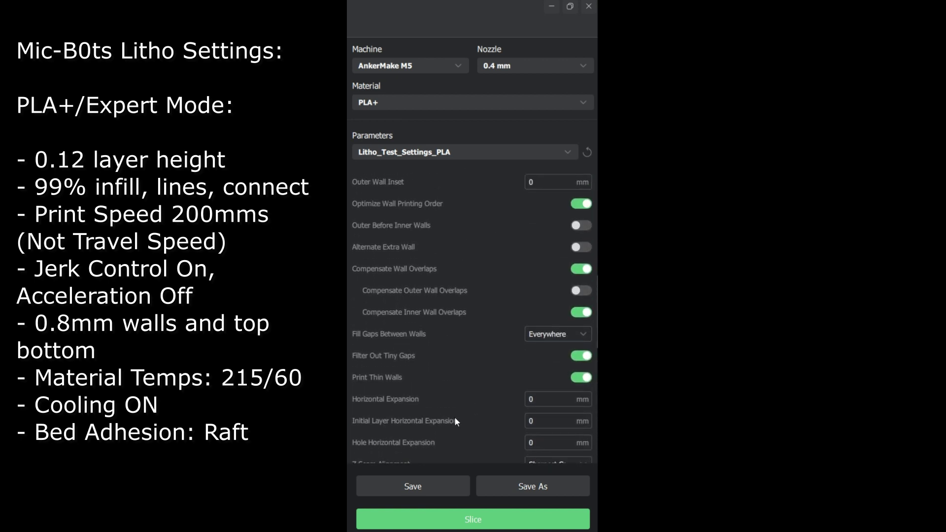
scroll(505, 383, up, 4)
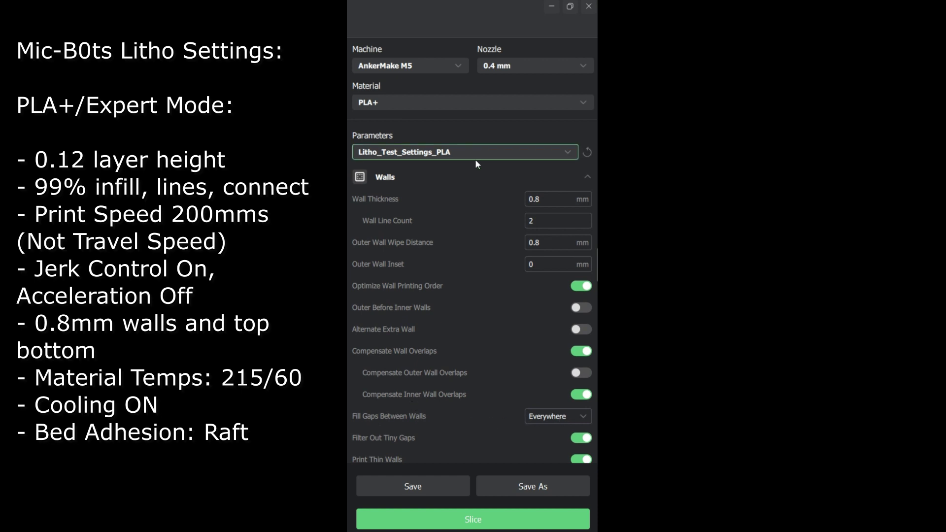
click(583, 176)
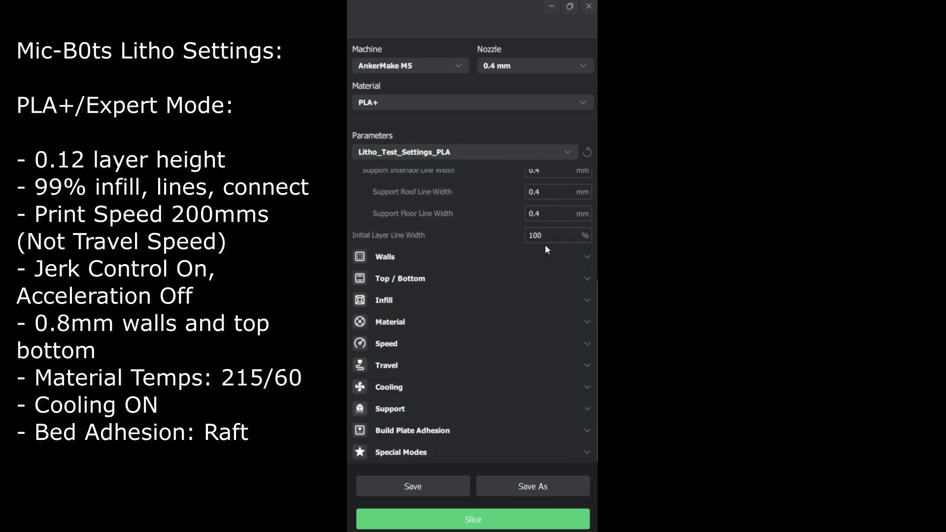
click(494, 275)
scroll(508, 305, down, 4)
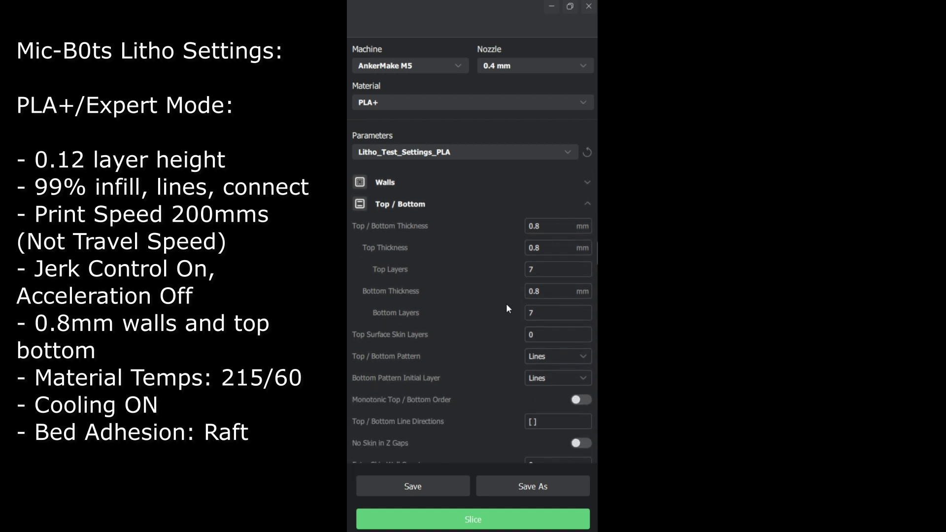
scroll(507, 307, down, 10)
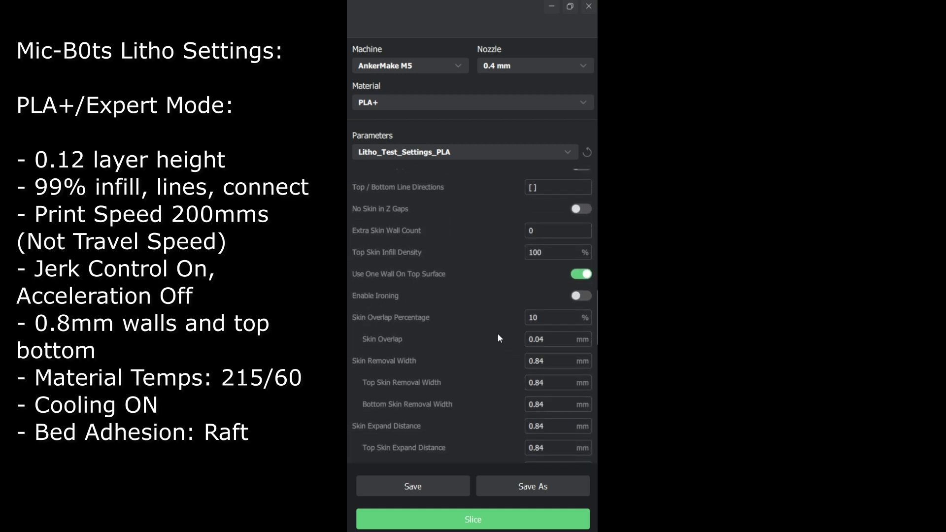
scroll(498, 333, down, 5)
scroll(497, 324, up, 14)
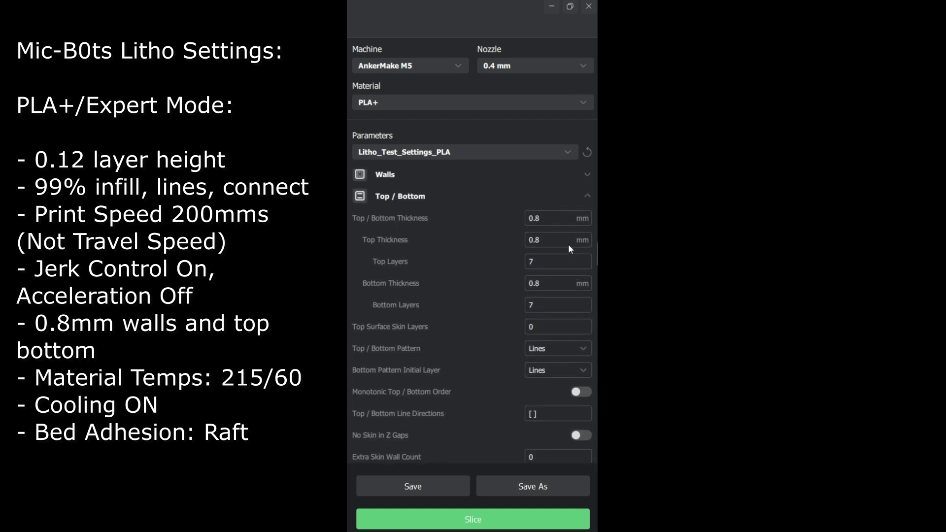
scroll(574, 227, up, 1)
click(588, 215)
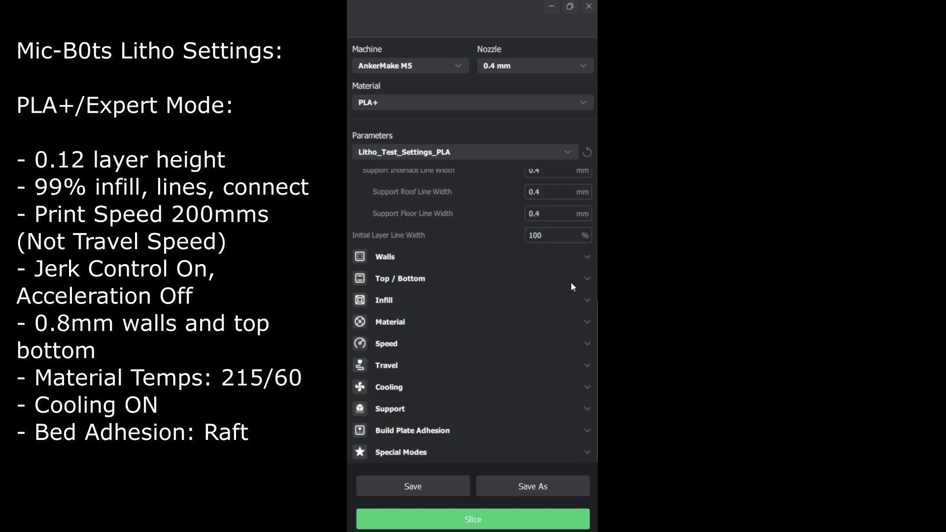
- Expand Infill (99% line infill) and Material, showing 215 °C nozzle and 60 °C bed temperatures
click(587, 303)
scroll(513, 302, down, 2)
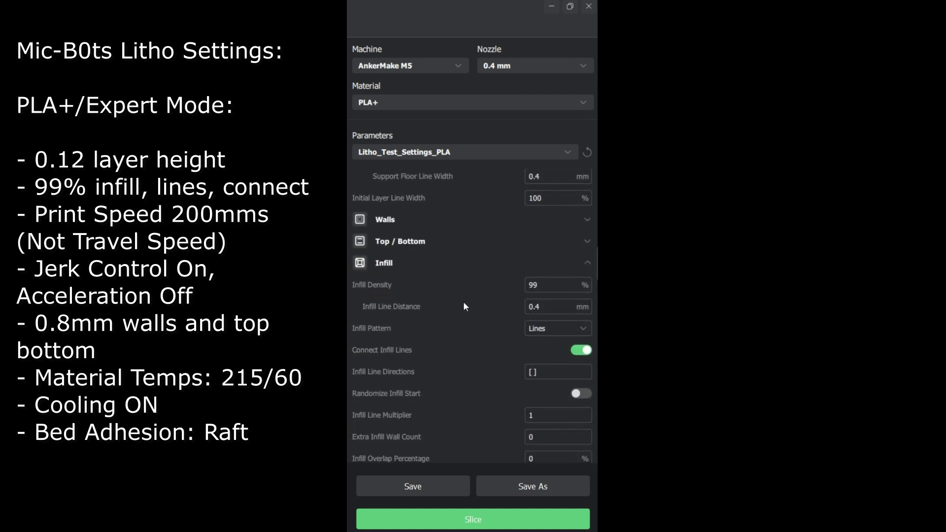
scroll(557, 244, down, 1)
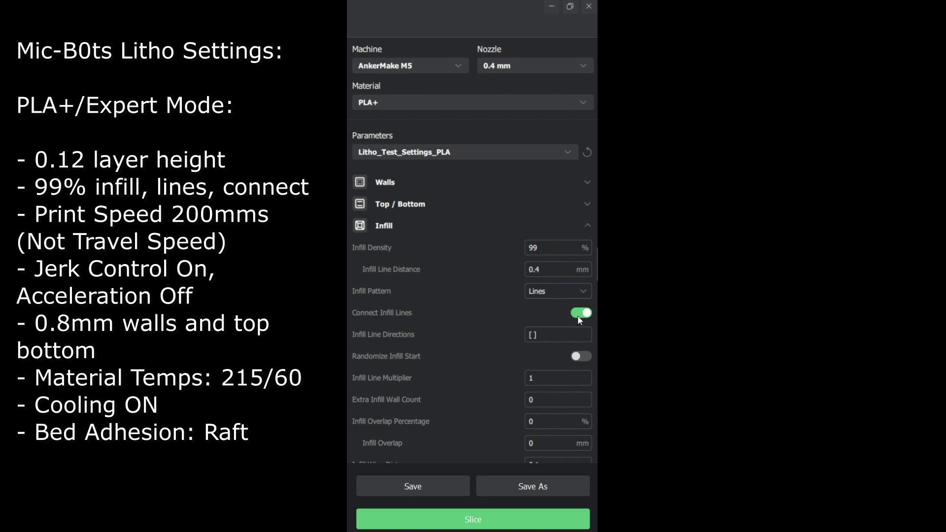
scroll(550, 314, down, 10)
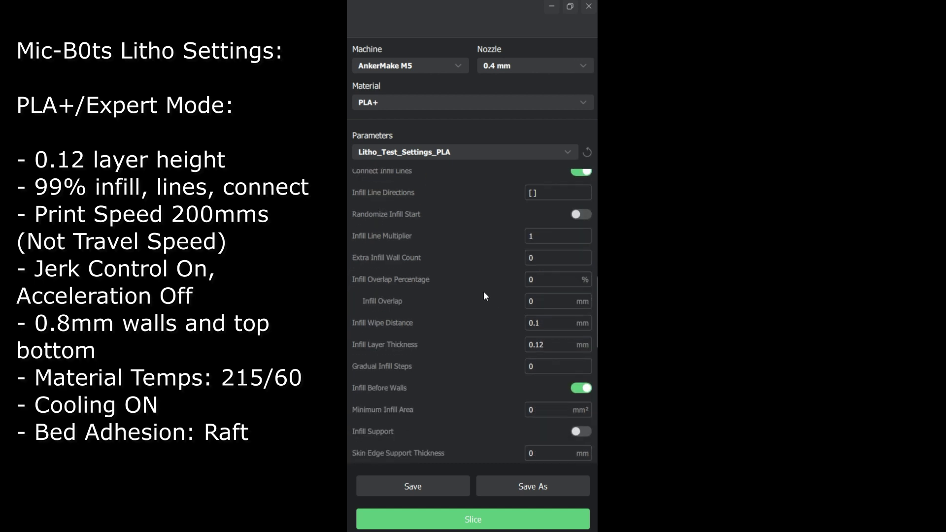
scroll(484, 291, up, 1)
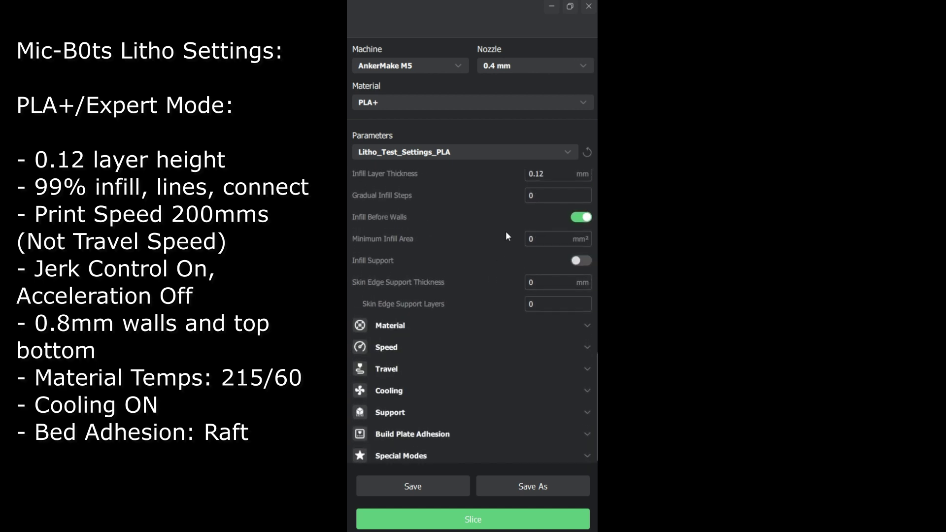
click(436, 332)
scroll(524, 320, down, 8)
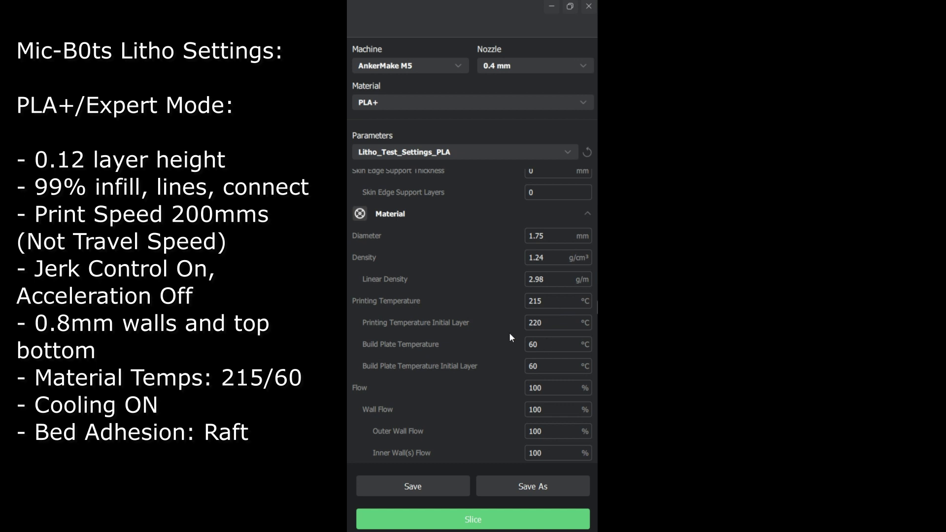
- Expand Speed to review 200 mm/s print, 250 mm/s travel, jerk control on, acceleration off
scroll(512, 278, down, 15)
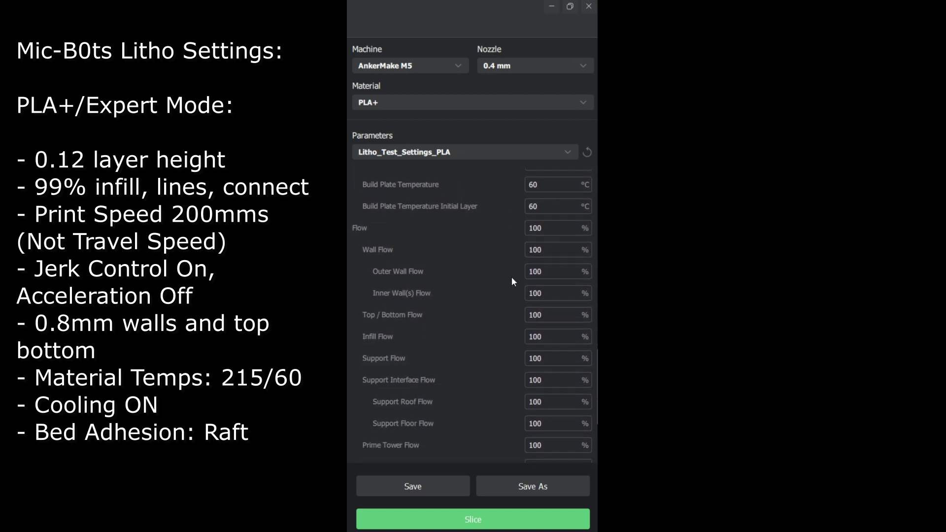
scroll(511, 281, down, 3)
click(457, 342)
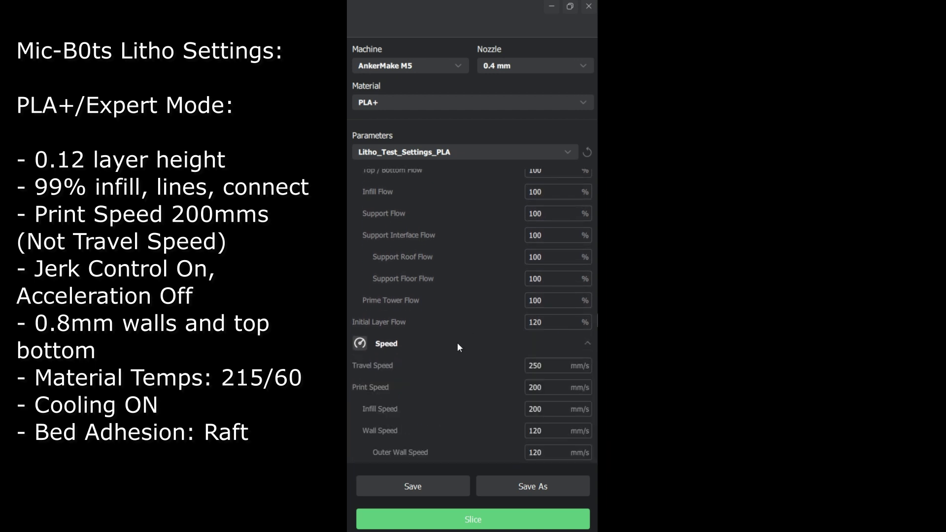
scroll(495, 325, down, 1)
scroll(495, 327, down, 1)
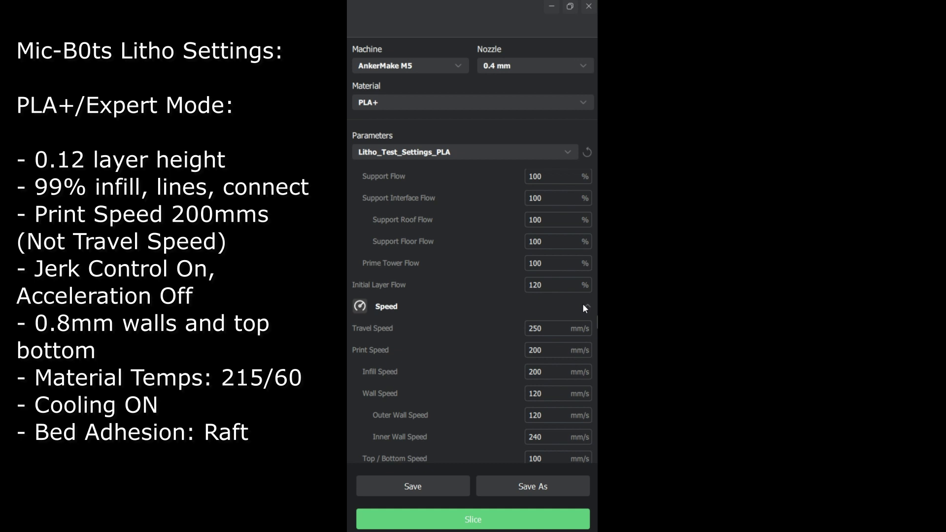
scroll(554, 310, down, 8)
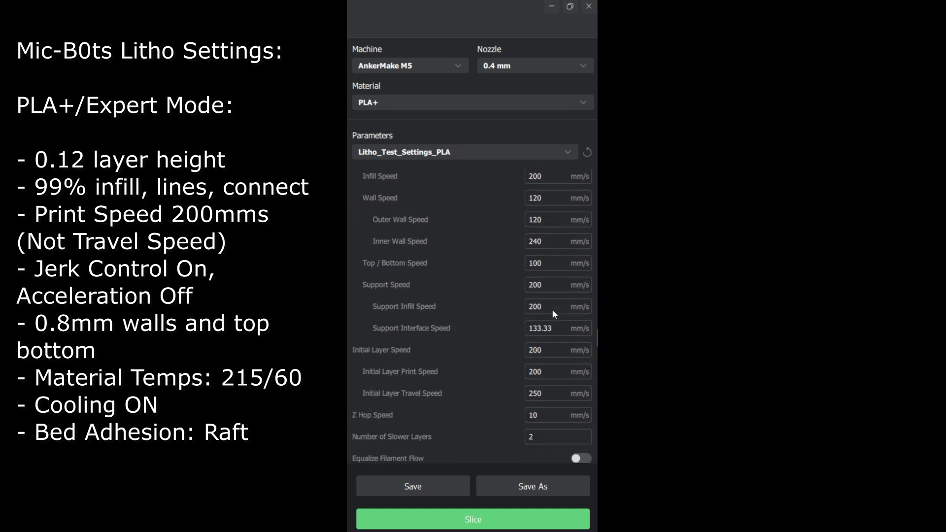
scroll(551, 309, down, 10)
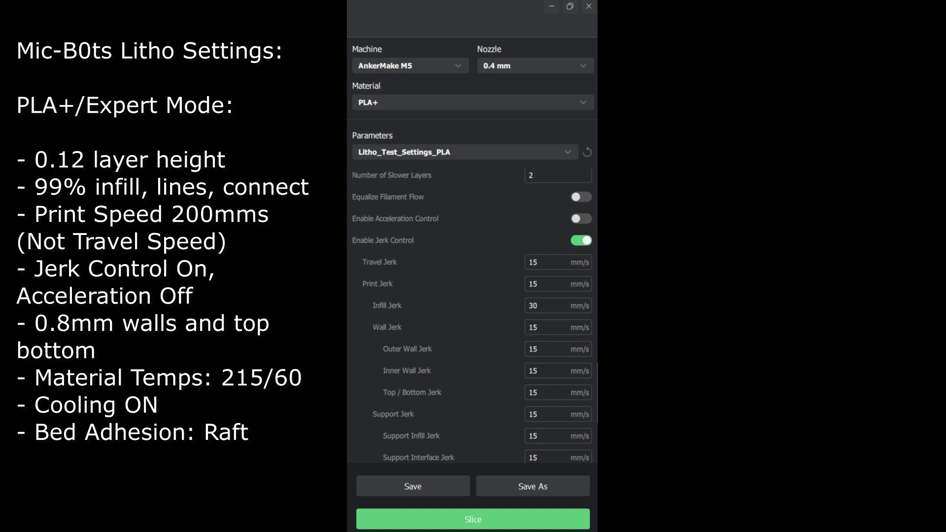
scroll(503, 244, up, 12)
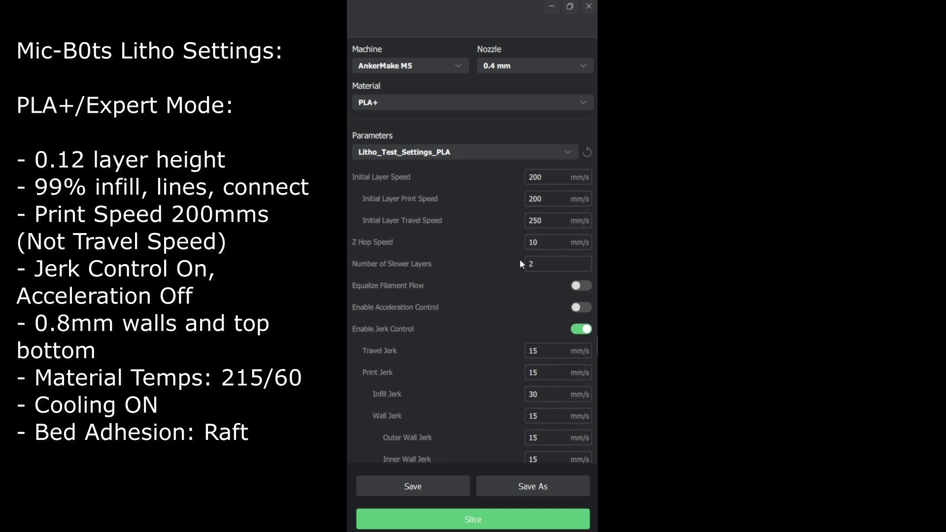
scroll(537, 245, up, 5)
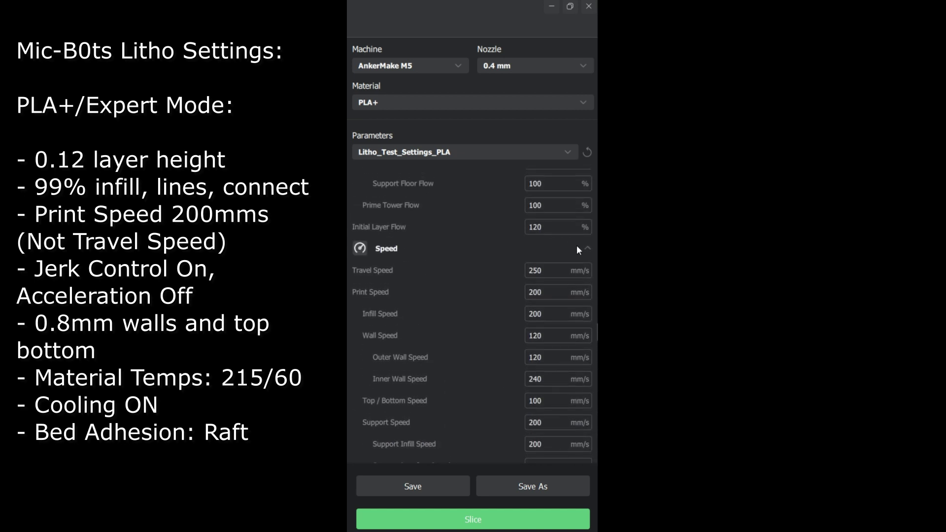
- Collapse the Speed section and expand Travel to review the retraction settings
click(585, 250)
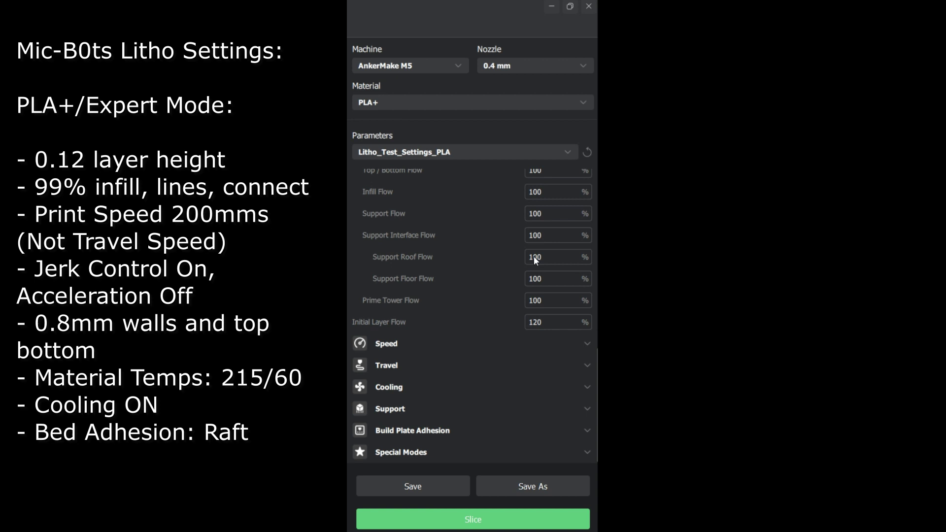
click(416, 365)
scroll(477, 328, down, 5)
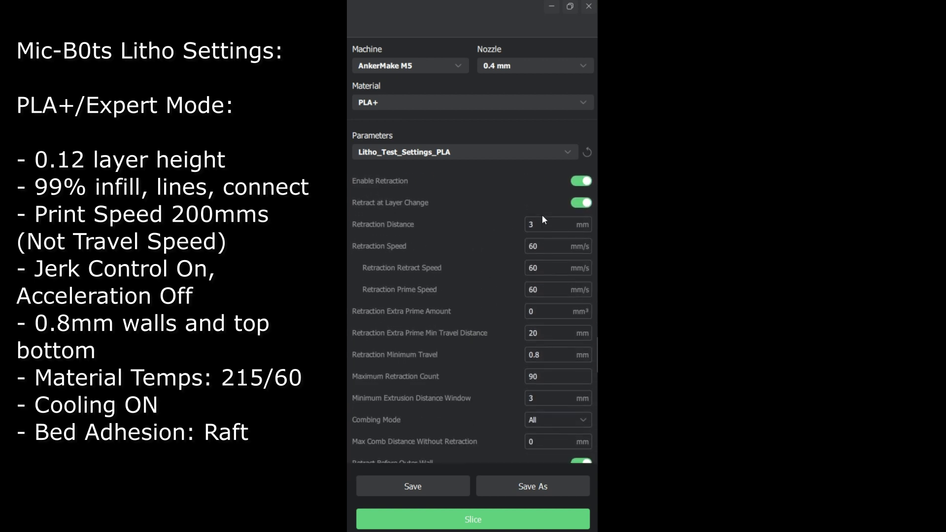
scroll(512, 290, down, 5)
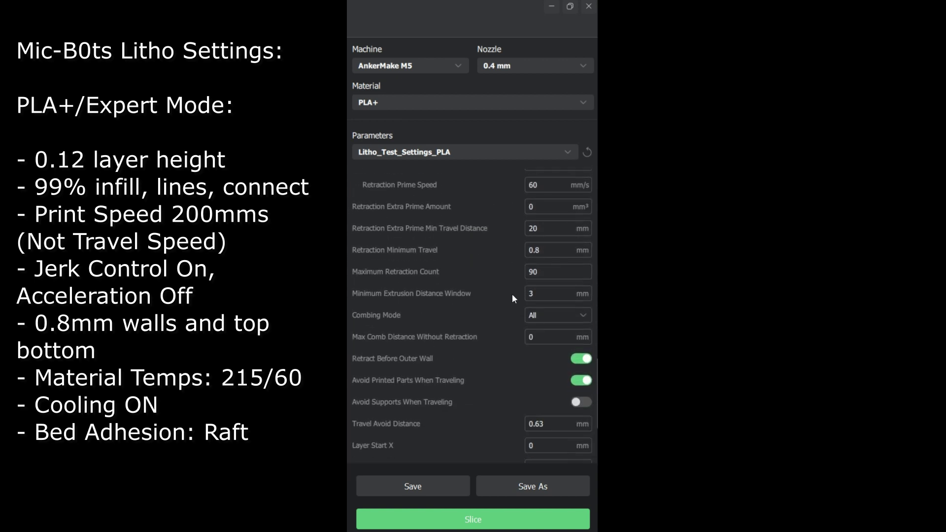
scroll(550, 281, up, 3)
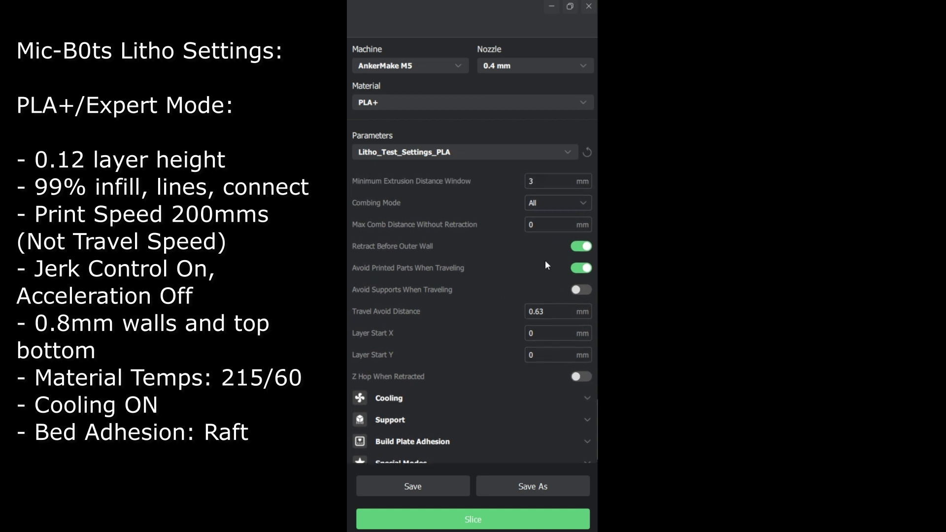
scroll(504, 283, up, 3)
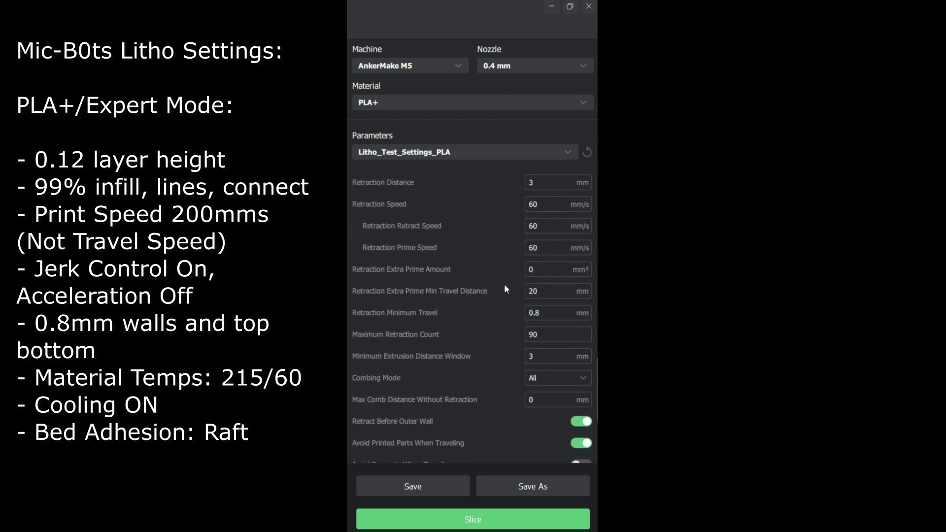
scroll(505, 267, down, 1)
scroll(505, 271, down, 2)
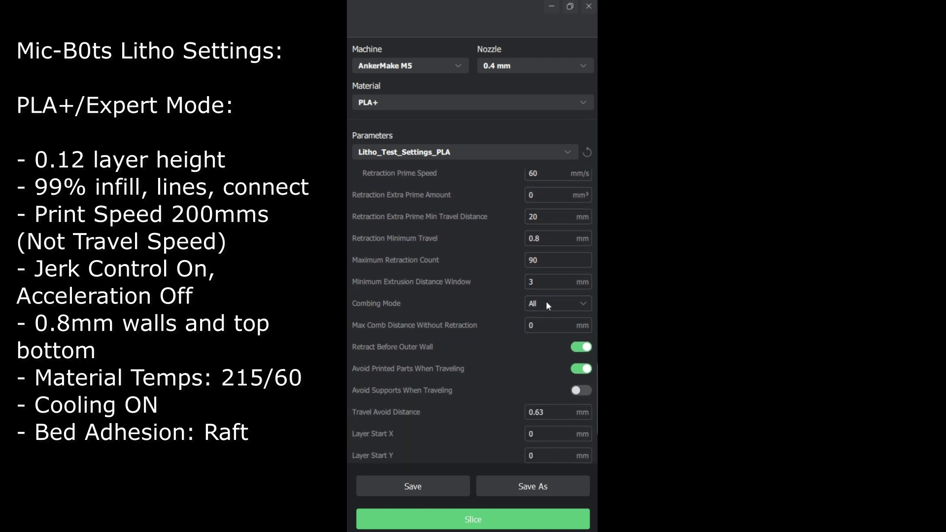
- Confirm Combing Mode stays at All, then move down to the Cooling settings
click(546, 303)
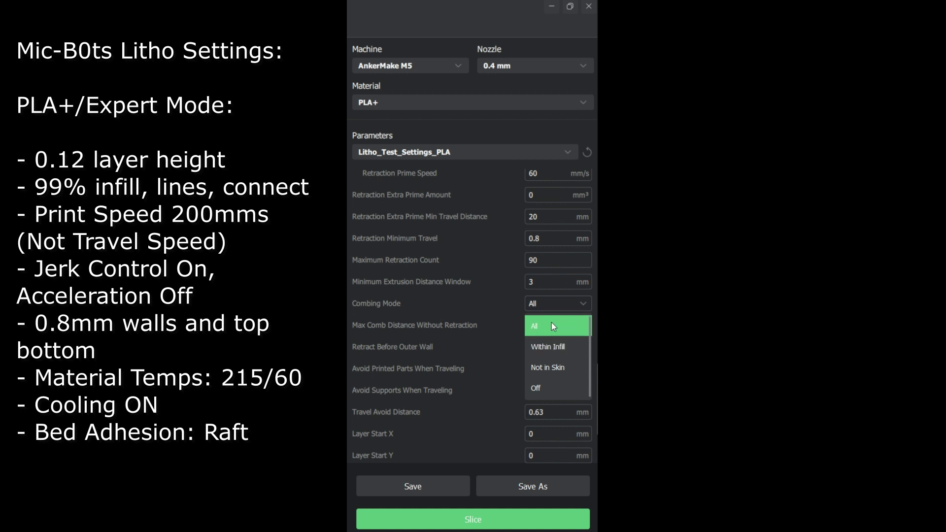
click(551, 324)
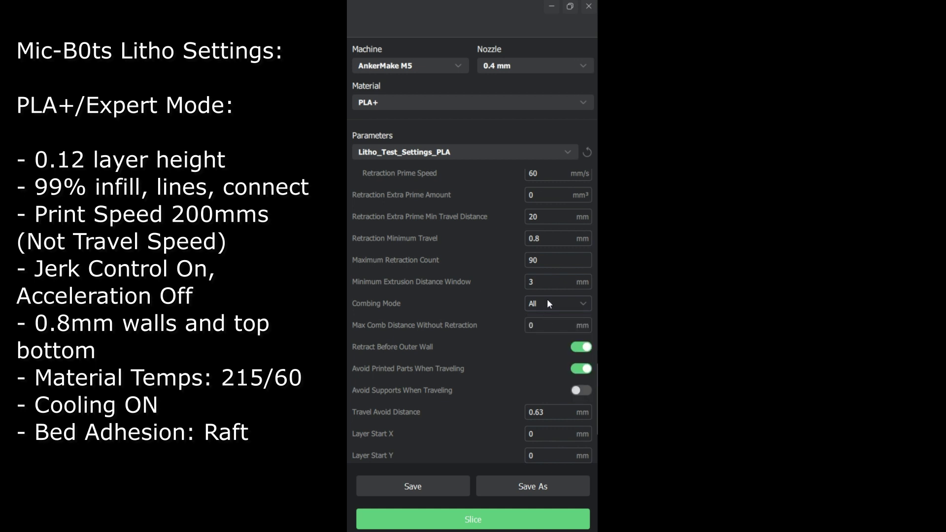
click(548, 300)
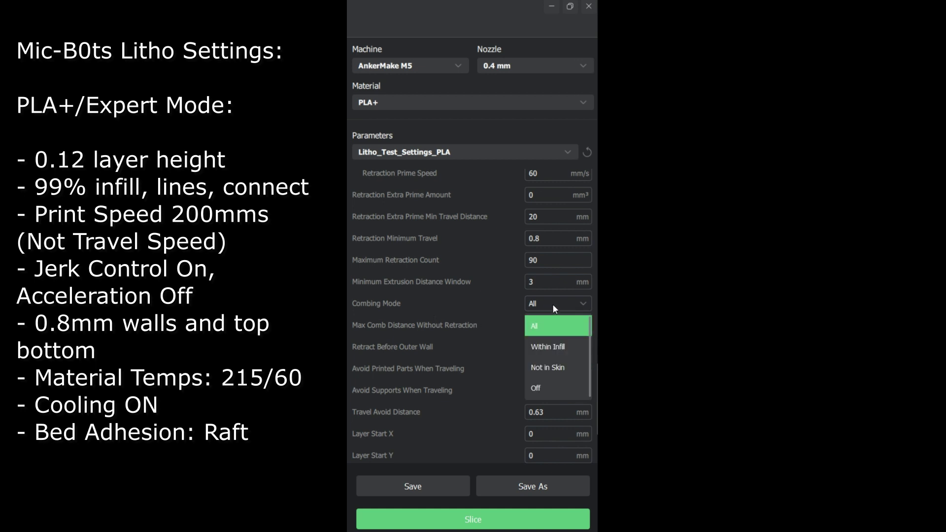
click(554, 308)
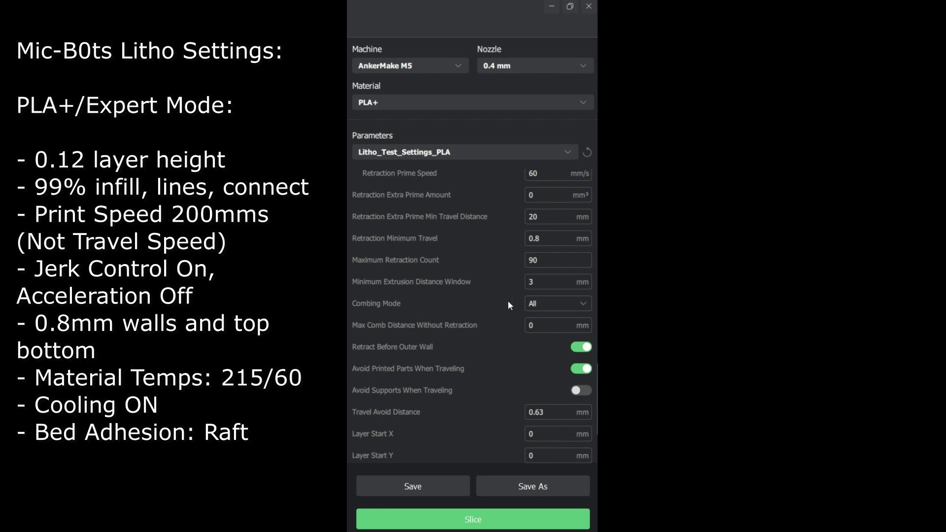
scroll(489, 287, down, 5)
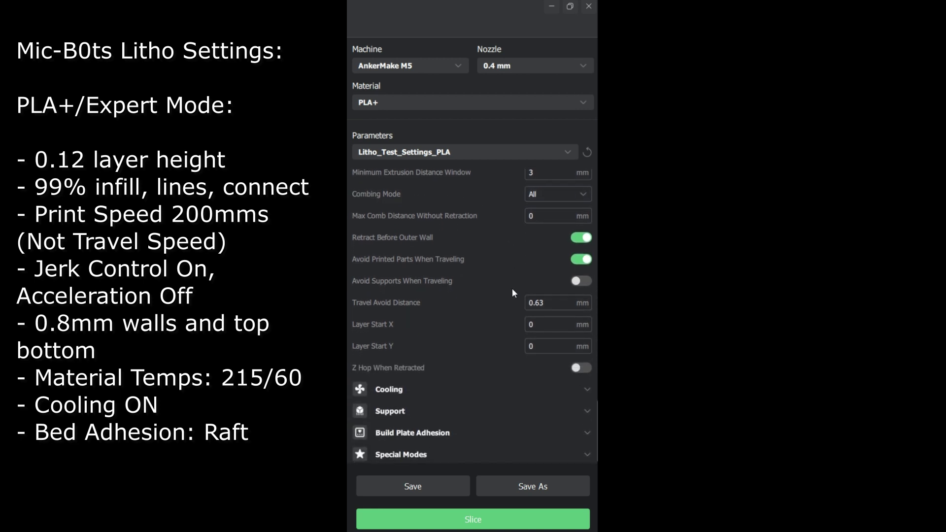
click(555, 393)
click(552, 390)
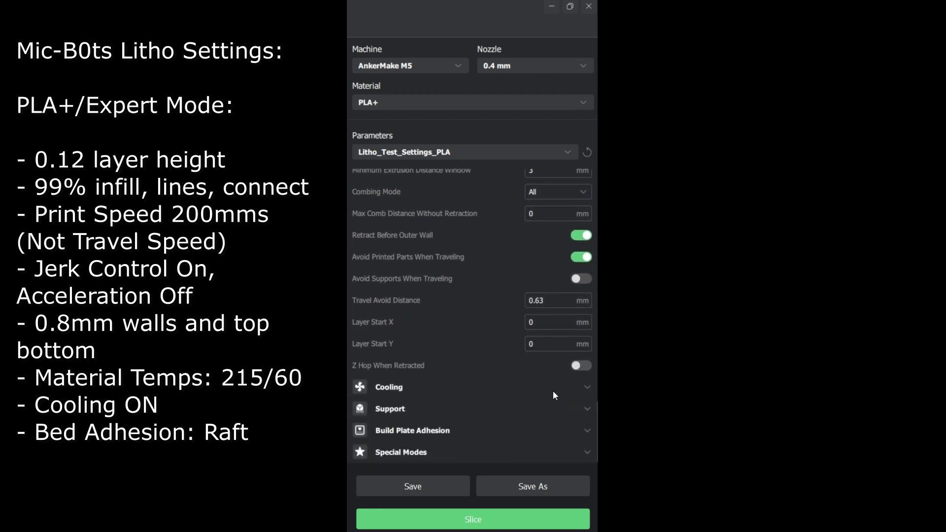
click(554, 389)
scroll(558, 402, down, 12)
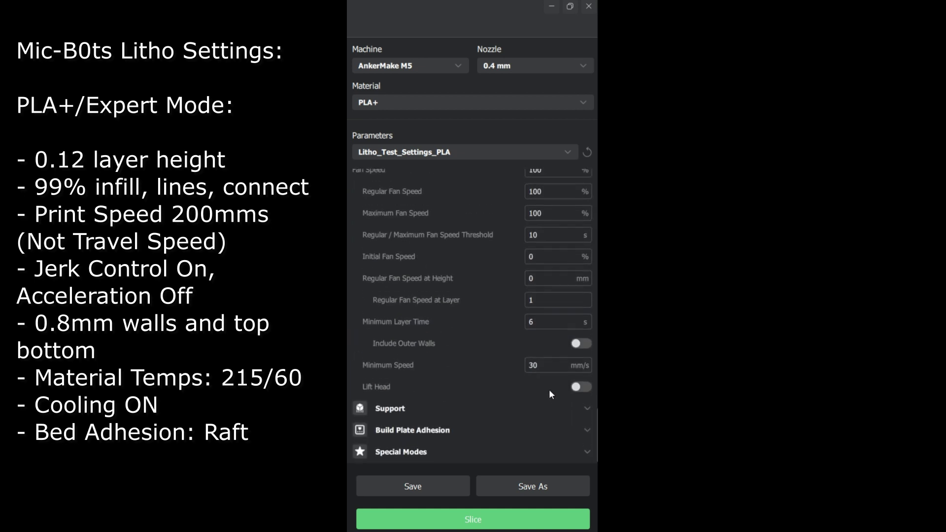
scroll(565, 408, down, 2)
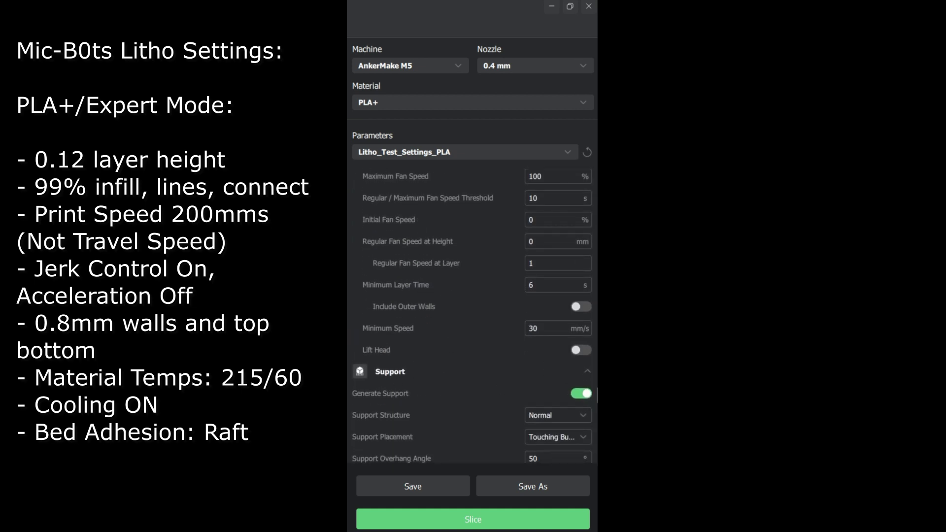
click(455, 370)
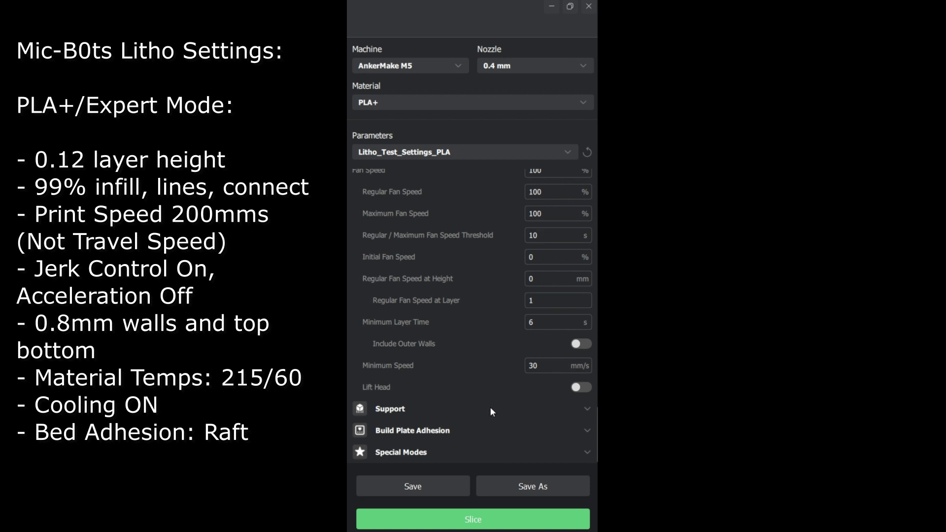
click(465, 429)
scroll(492, 404, down, 6)
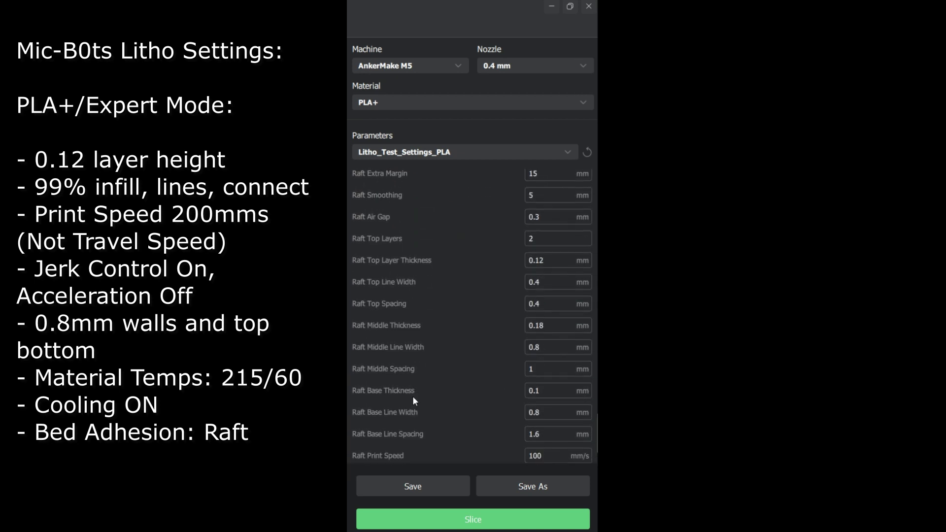
scroll(530, 315, up, 3)
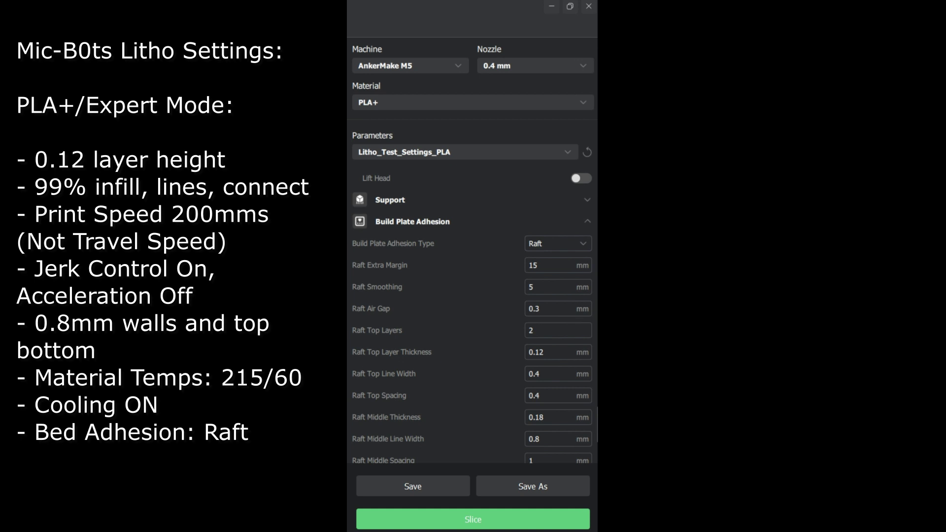
scroll(517, 324, down, 4)
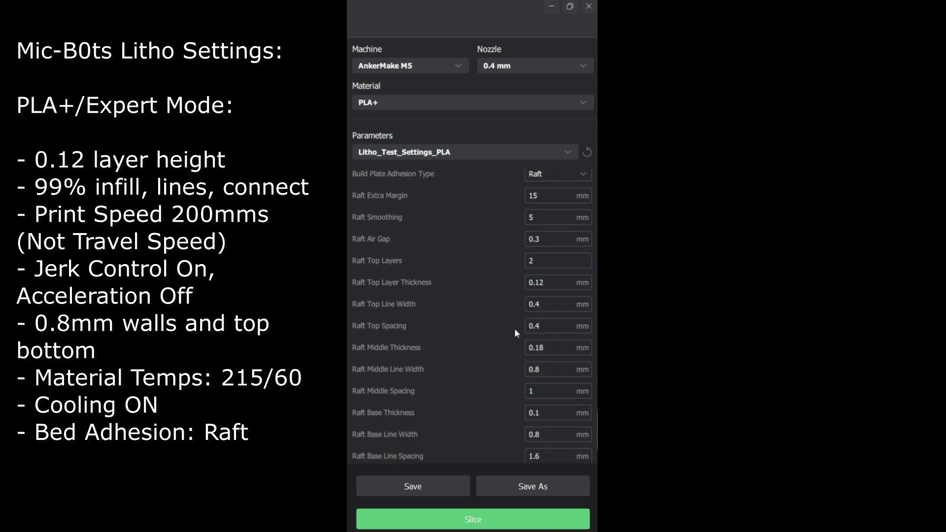
scroll(515, 323, down, 3)
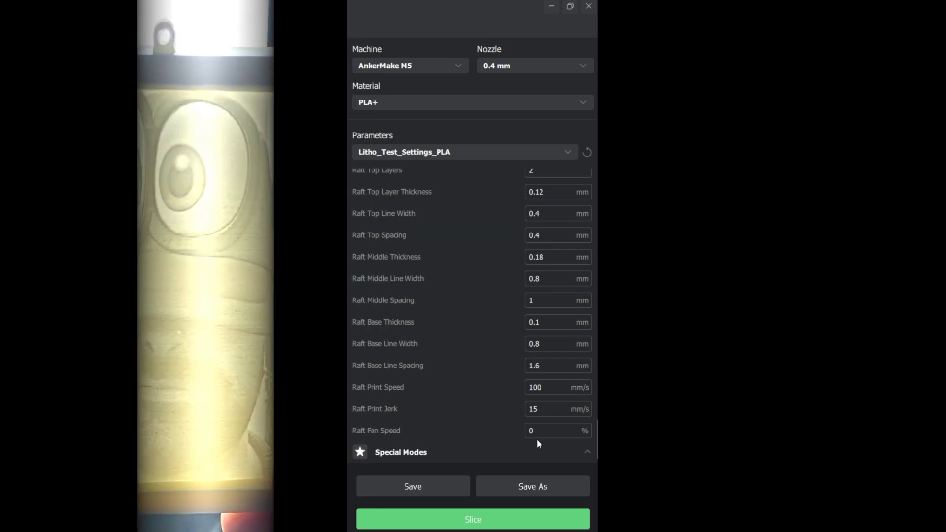
scroll(551, 377, up, 20)
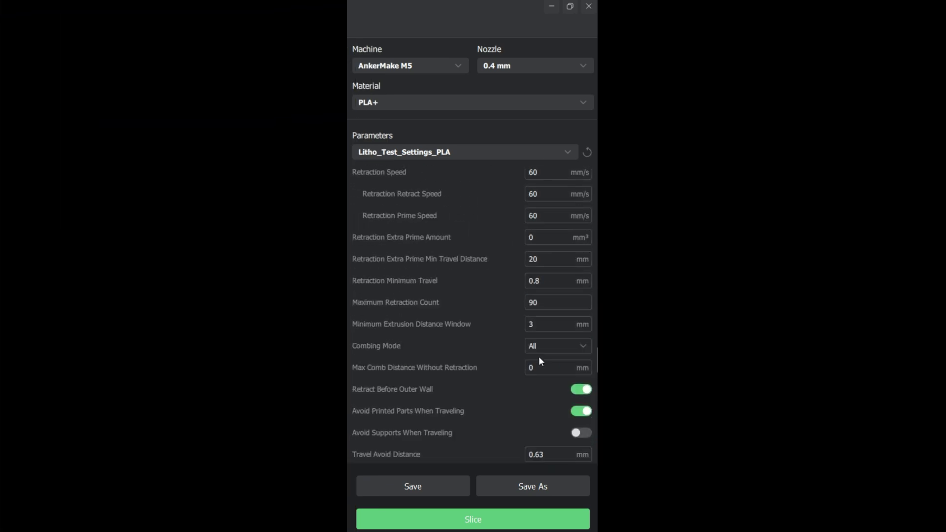
scroll(523, 284, up, 15)
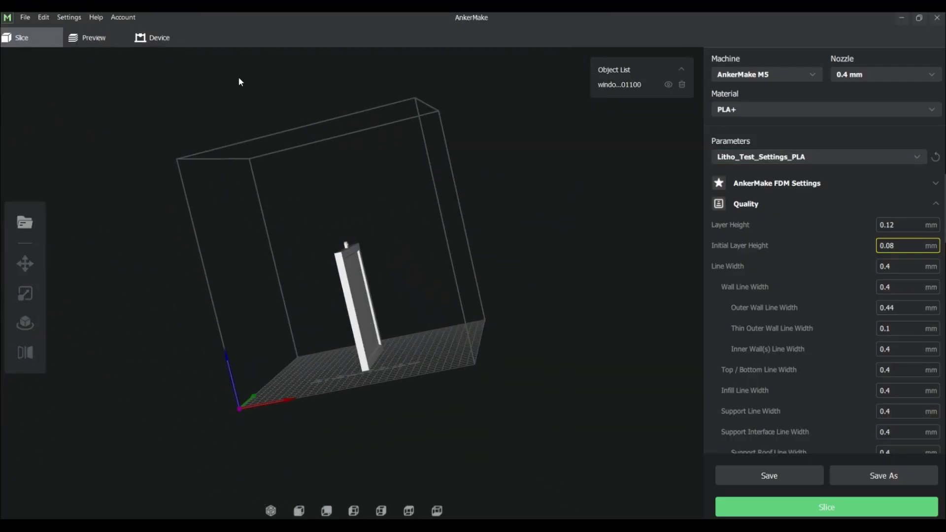
- Switch the parameter profile to Expert Mode (0.2 mm layers, 0.14 mm initial) and select the lithophane
right_drag(305, 269, 480, 301)
click(761, 158)
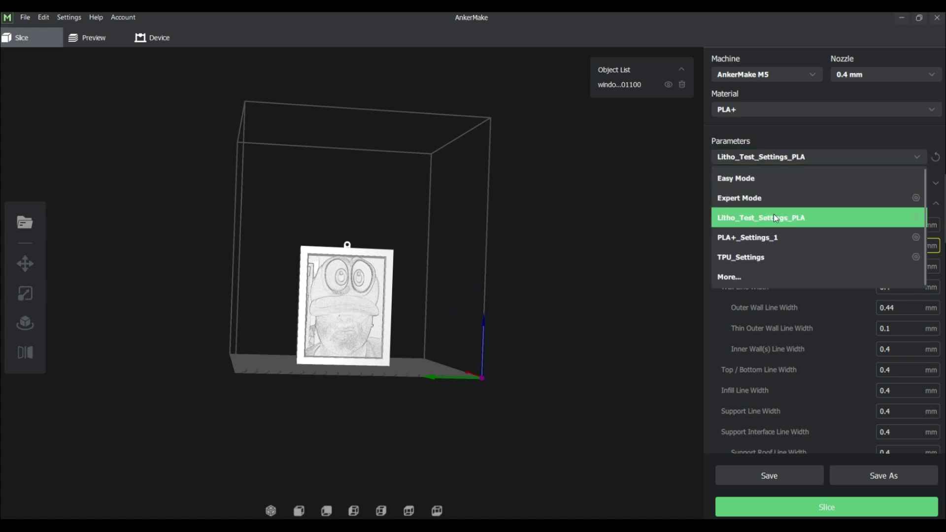
click(772, 199)
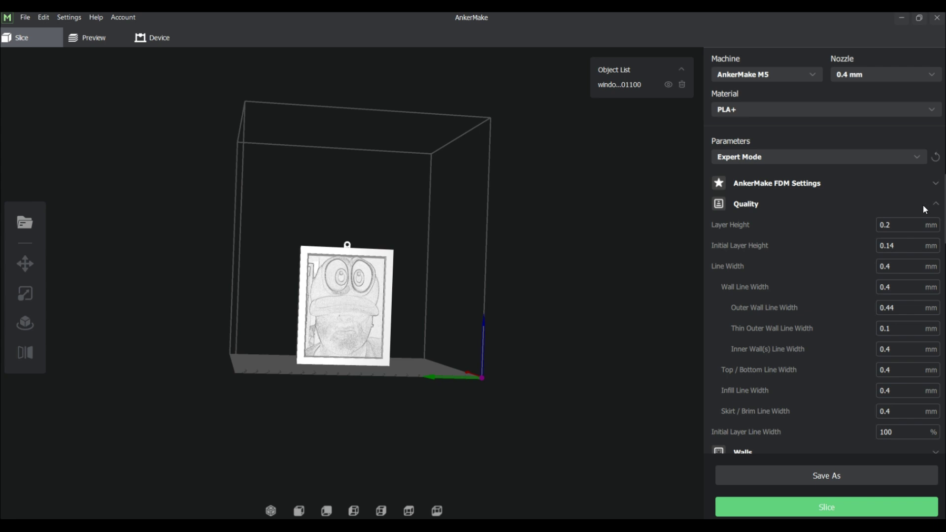
click(351, 335)
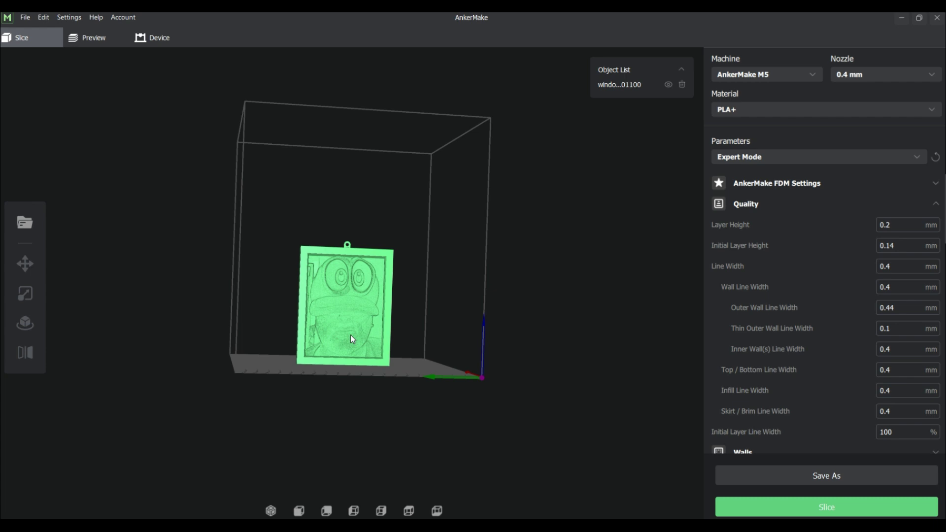
click(257, 363)
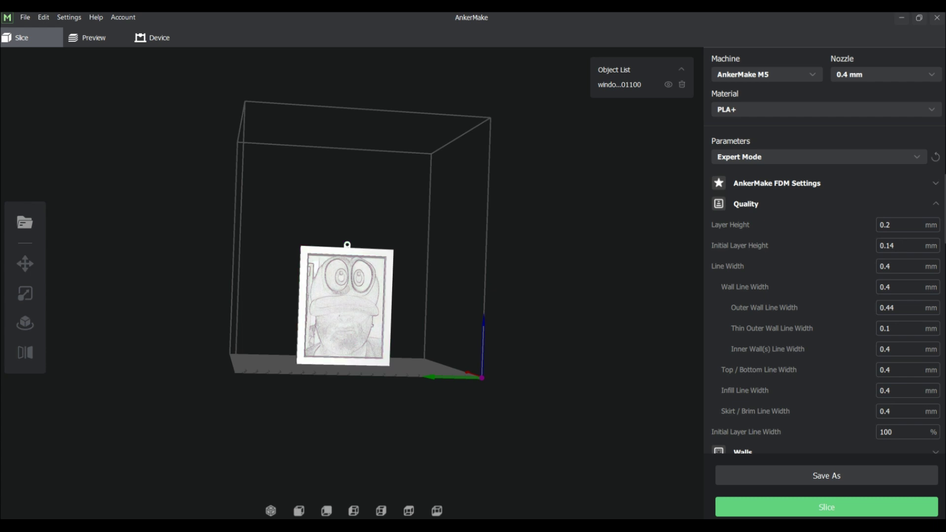
click(357, 324)
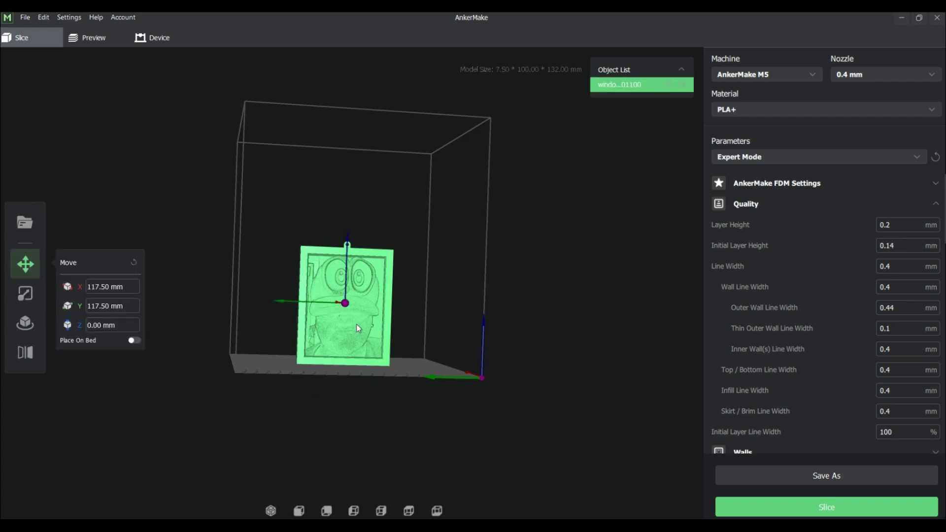
- Delete the lithophane and load 6to4reducer.stl from recent files, orbiting to its front
key(Delete)
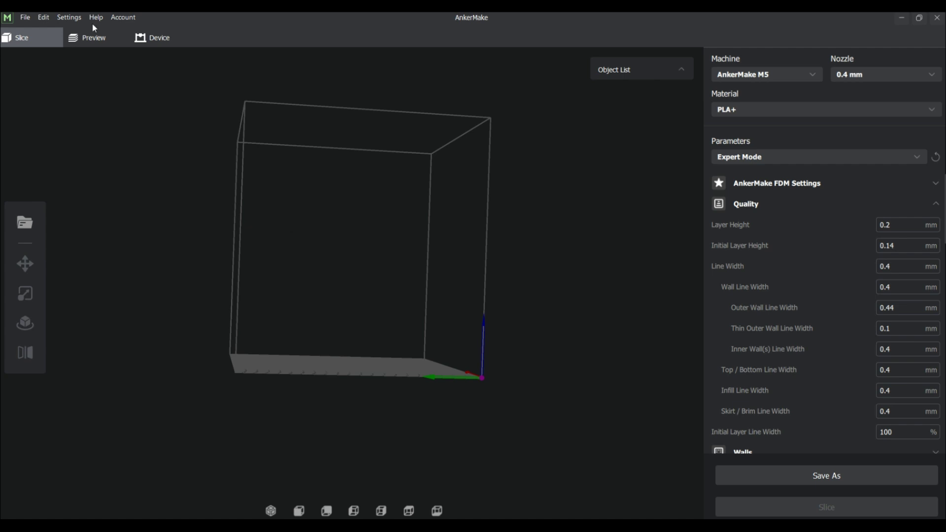
click(44, 18)
mouse_move(26, 18)
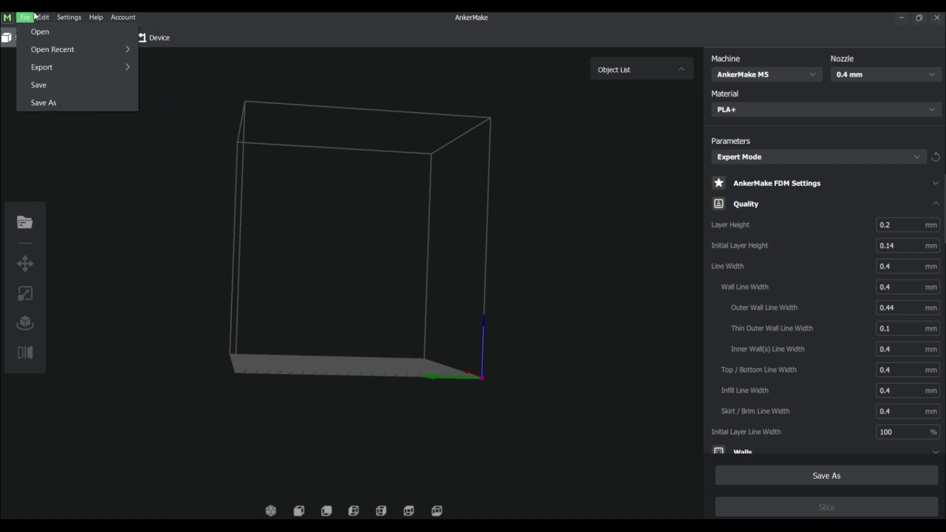
mouse_move(44, 53)
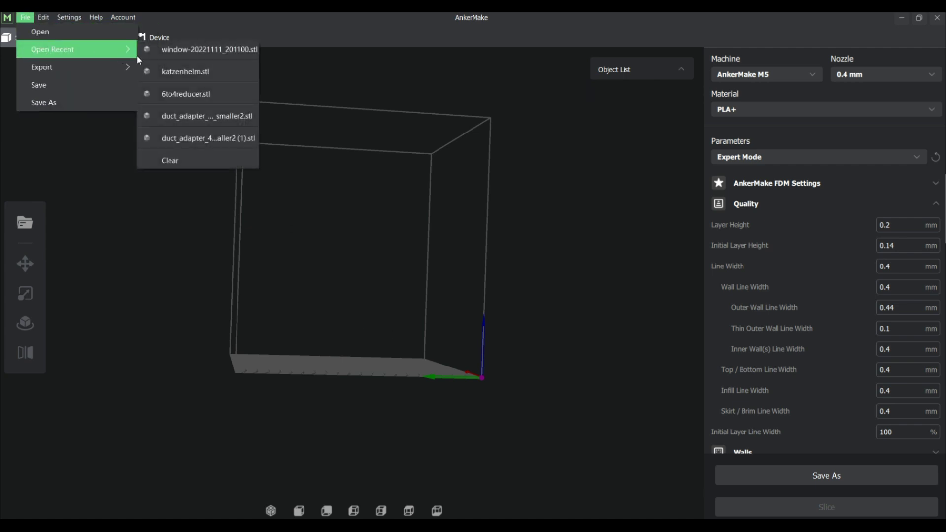
click(228, 94)
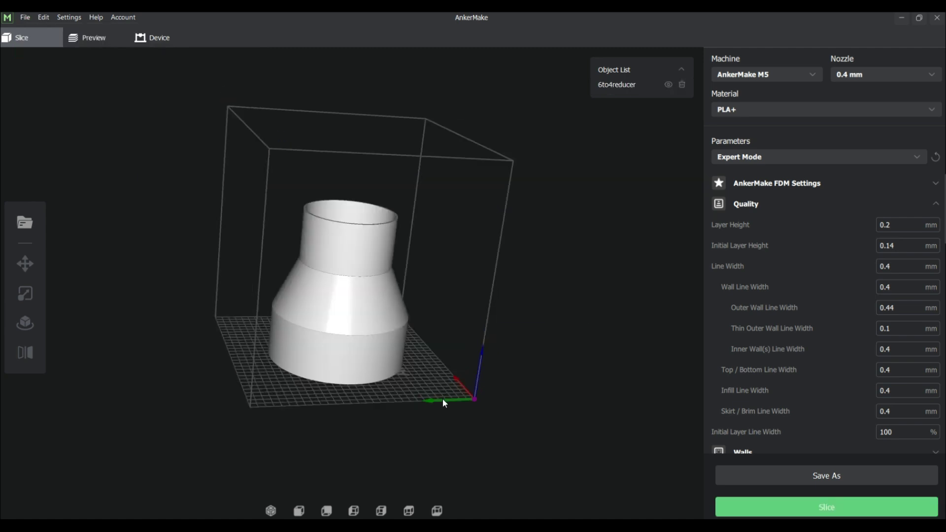
right_drag(538, 417, 424, 411)
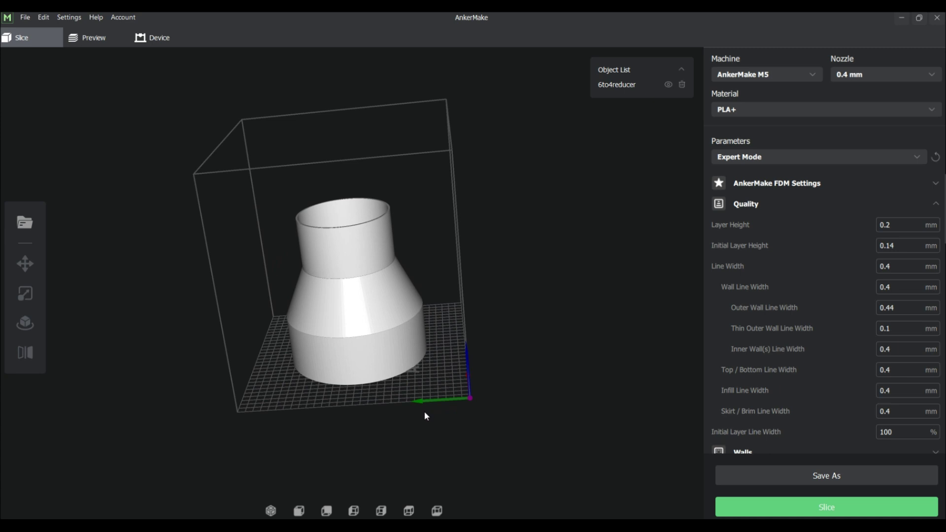
right_drag(525, 442, 501, 428)
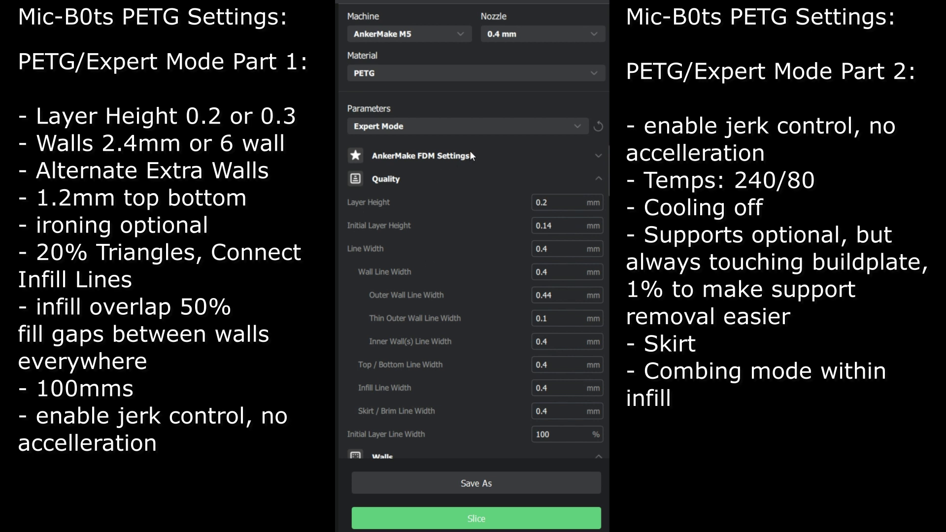
- Check 0.3 mm layer height and 2.4 mm six-line walls, and enable Alternate Extra Wall
click(522, 154)
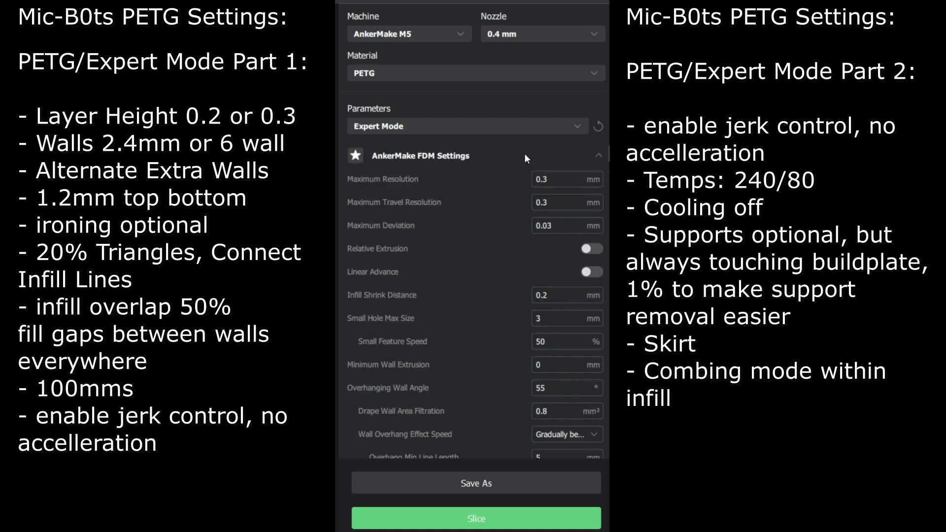
click(488, 157)
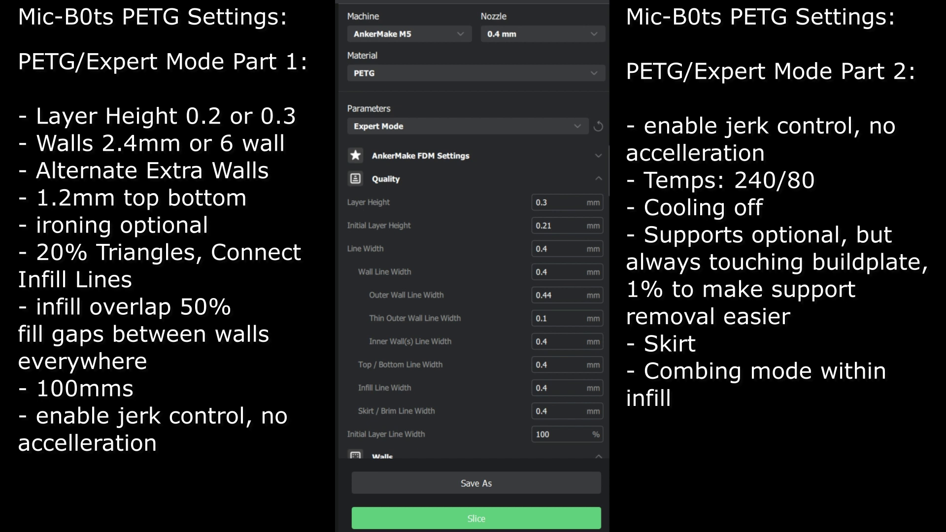
scroll(551, 212, down, 3)
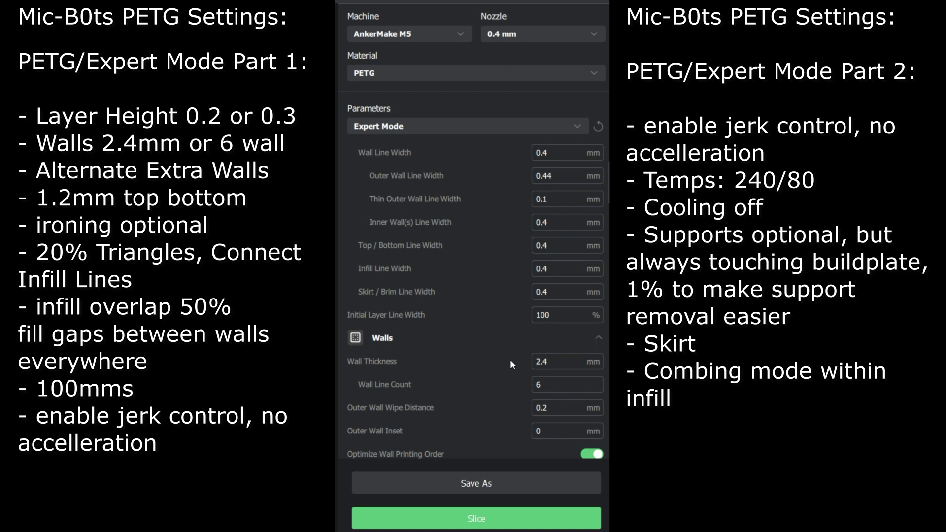
scroll(510, 363, down, 3)
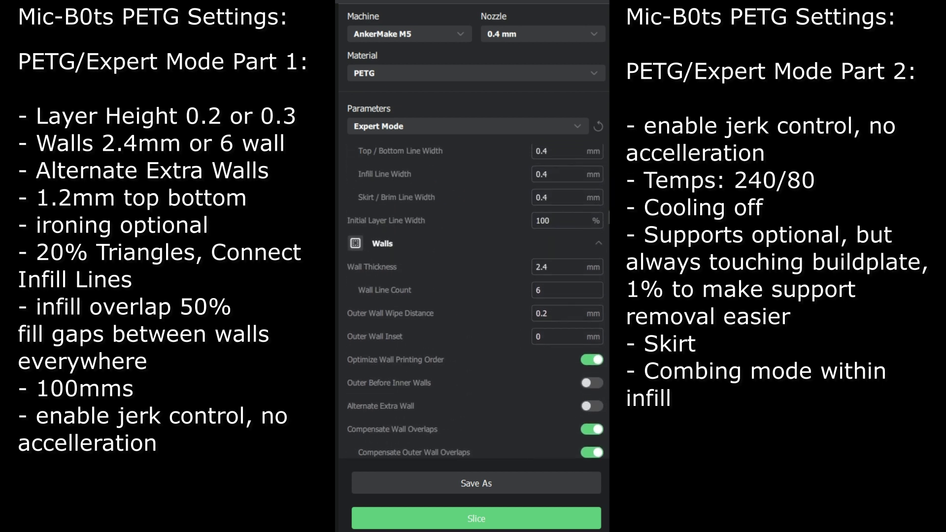
scroll(474, 300, up, 2)
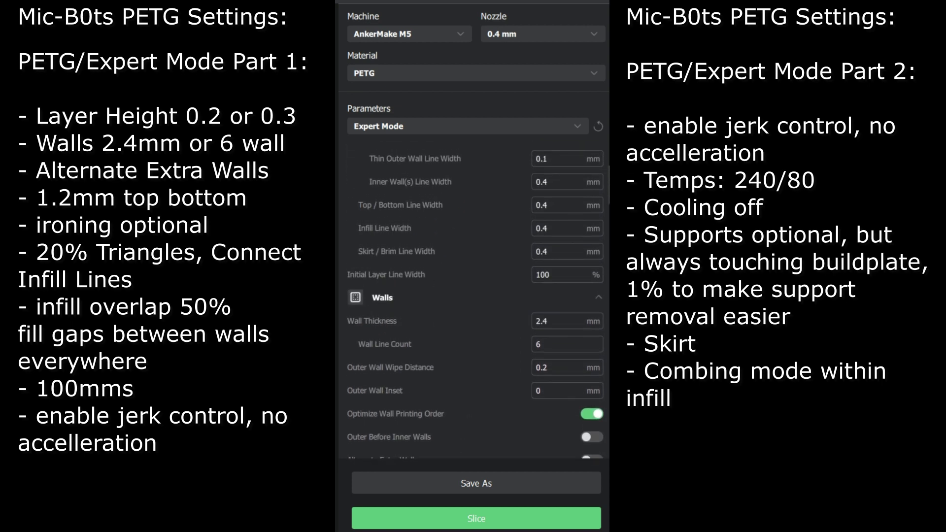
scroll(501, 315, down, 3)
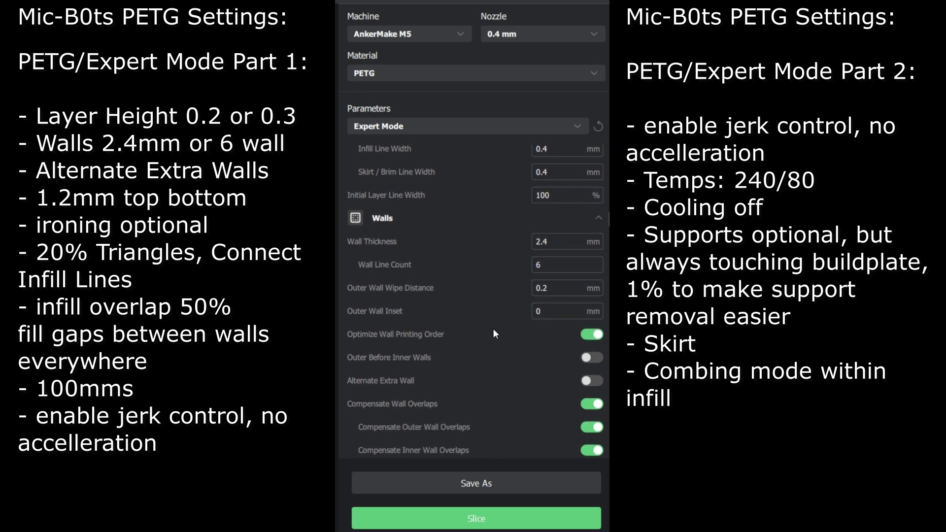
click(591, 381)
scroll(501, 358, down, 3)
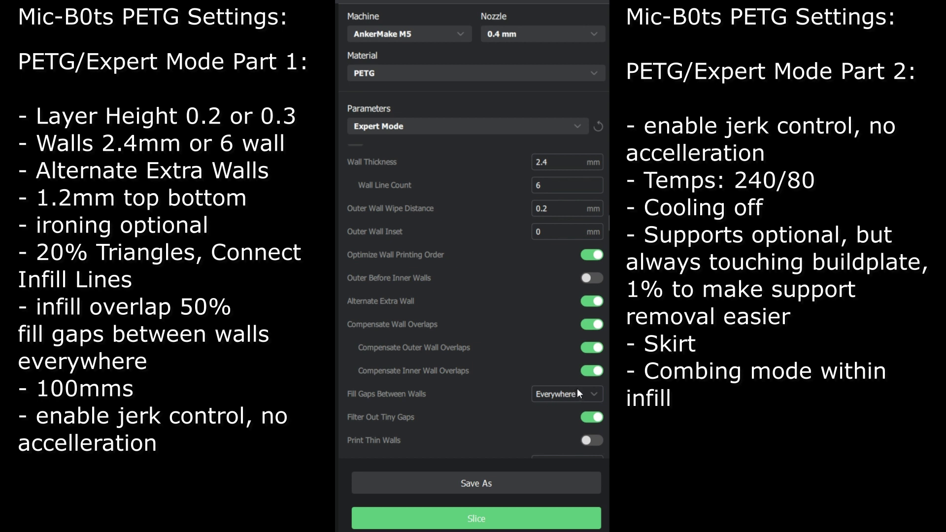
scroll(522, 355, down, 3)
scroll(533, 312, down, 10)
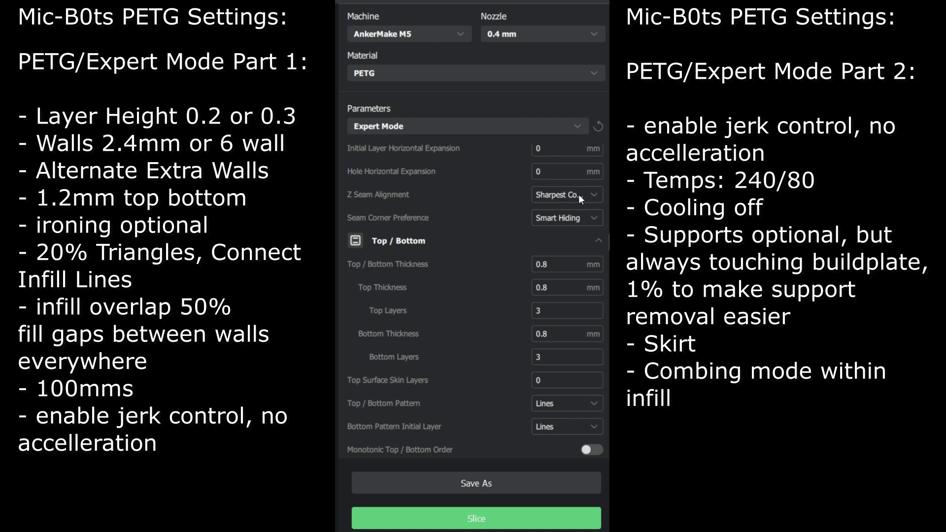
- Keep Z seam alignment at Sharpest Corner and seam corner preference at Smart Hiding
click(578, 194)
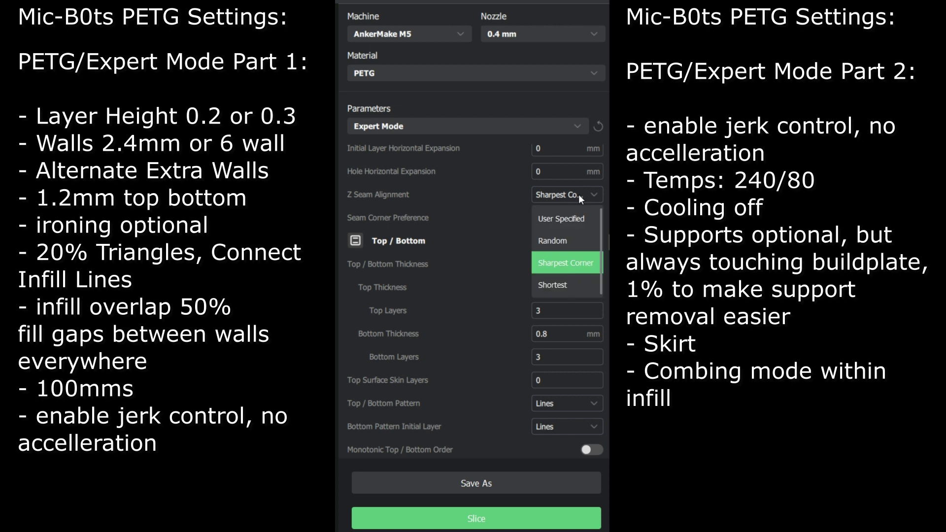
click(571, 266)
click(578, 220)
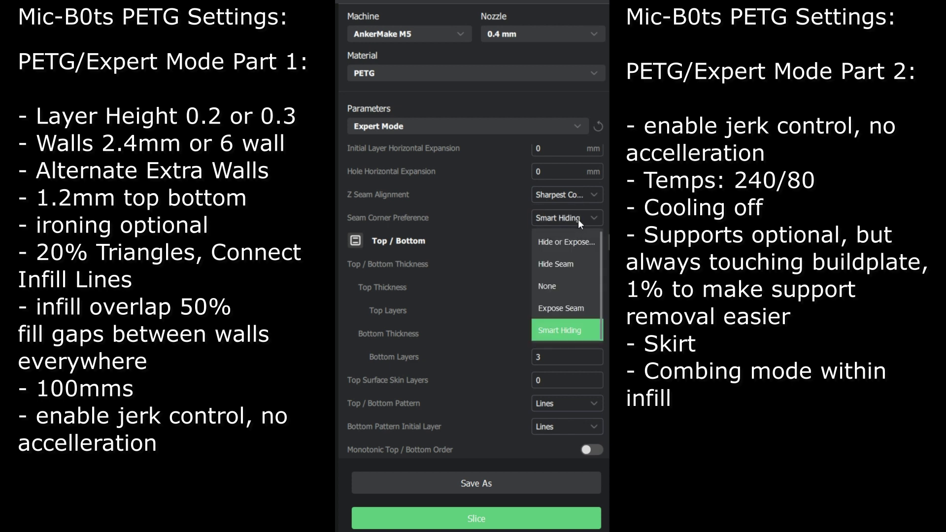
click(578, 220)
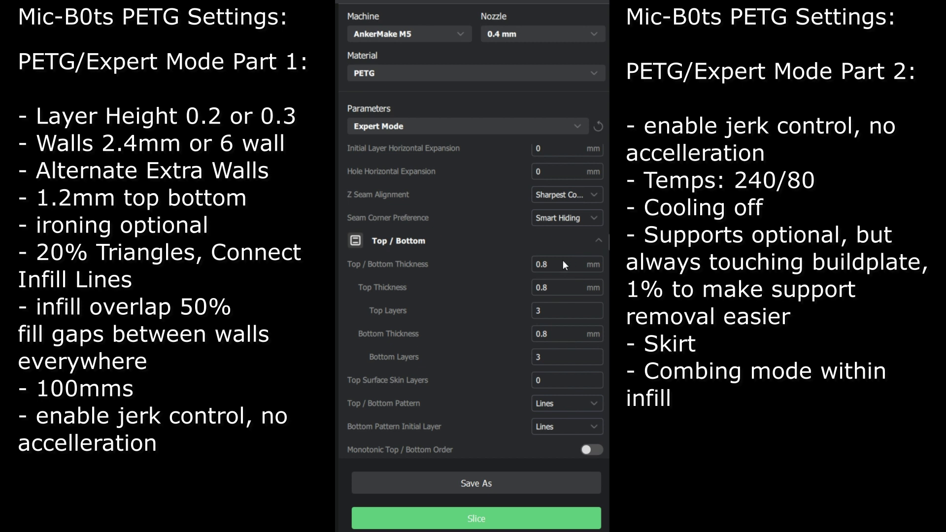
- Set Top/Bottom Thickness to 1.2 mm and the top/bottom pattern to Concentric
key(BackSpace)
text(1.2)
scroll(492, 287, down, 2)
click(569, 364)
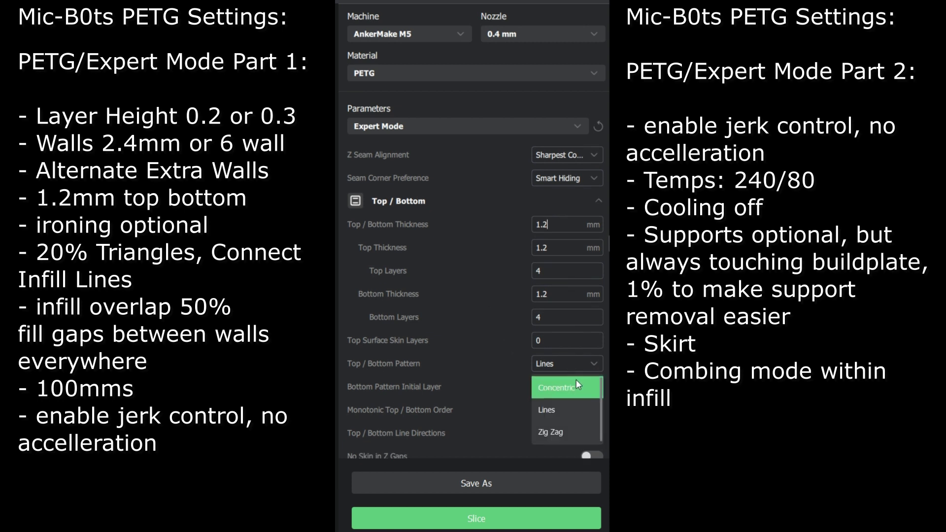
click(567, 386)
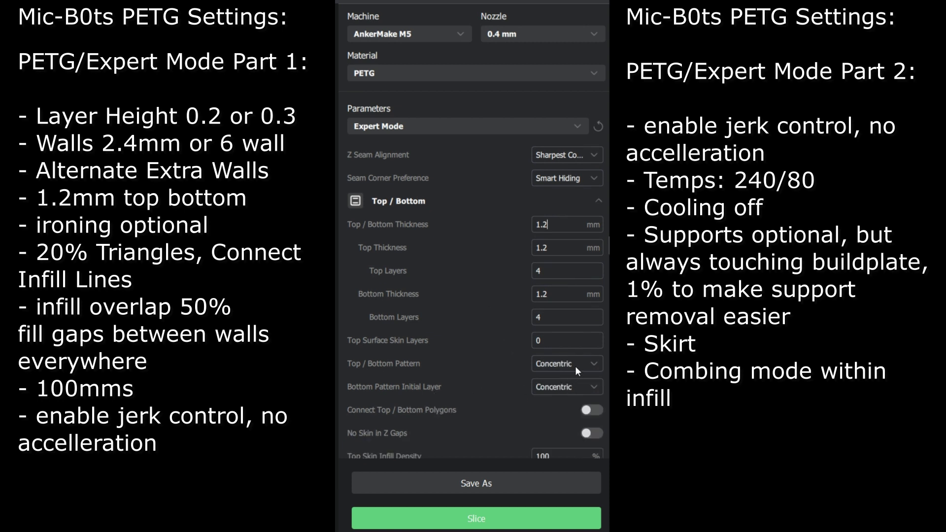
click(575, 366)
click(575, 366)
- Review the settings below, with ironing off, and scroll back up toward Quality
scroll(496, 367, down, 3)
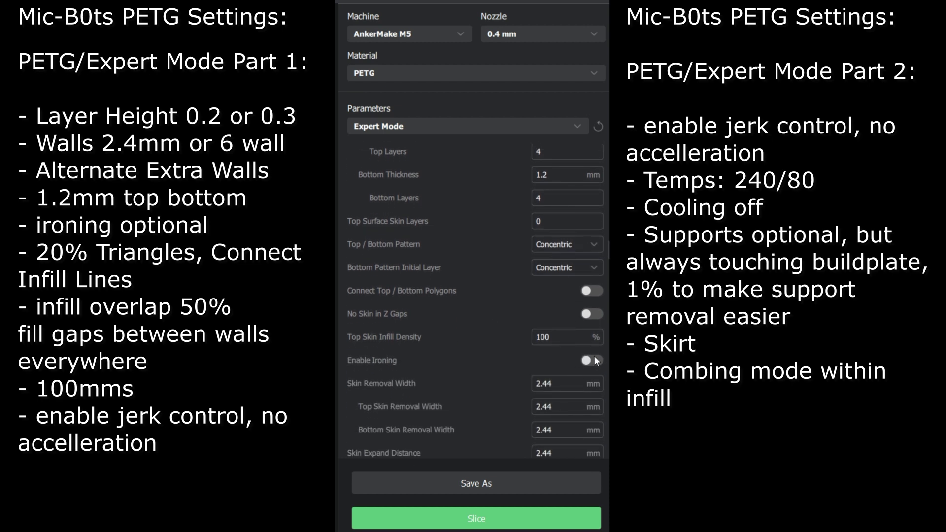
scroll(465, 311, down, 1)
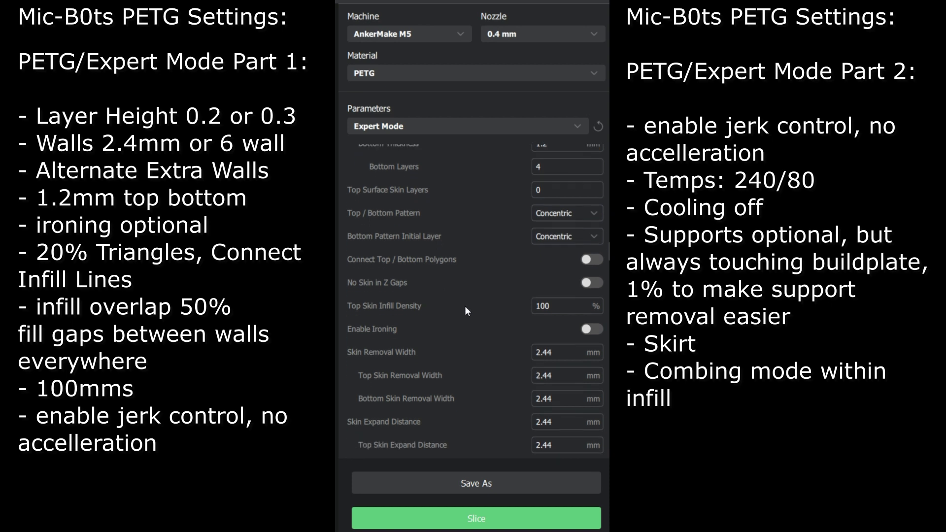
scroll(500, 281, down, 2)
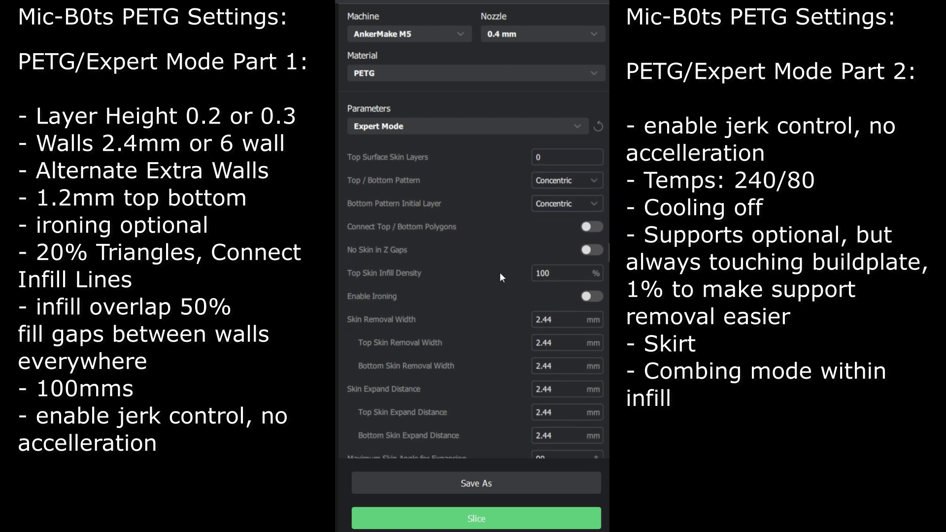
scroll(509, 285, down, 1)
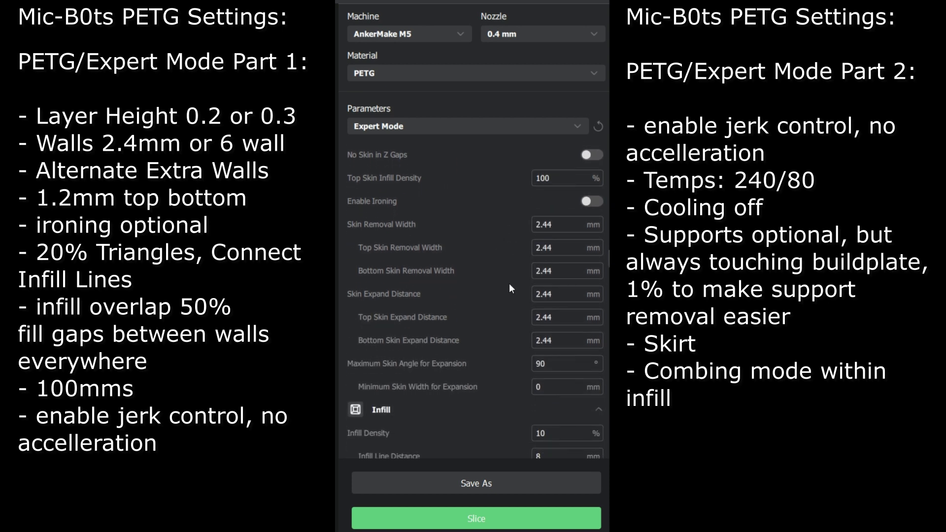
scroll(565, 381, up, 15)
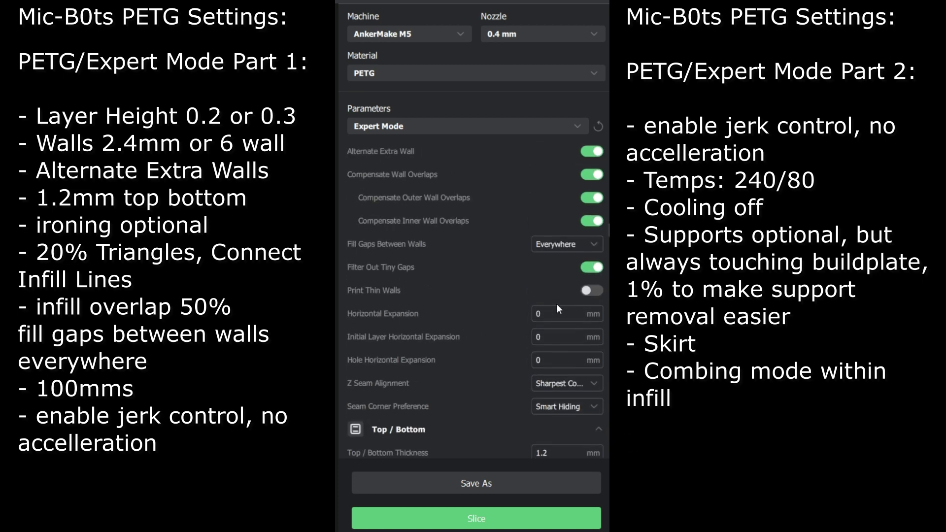
scroll(586, 237, up, 4)
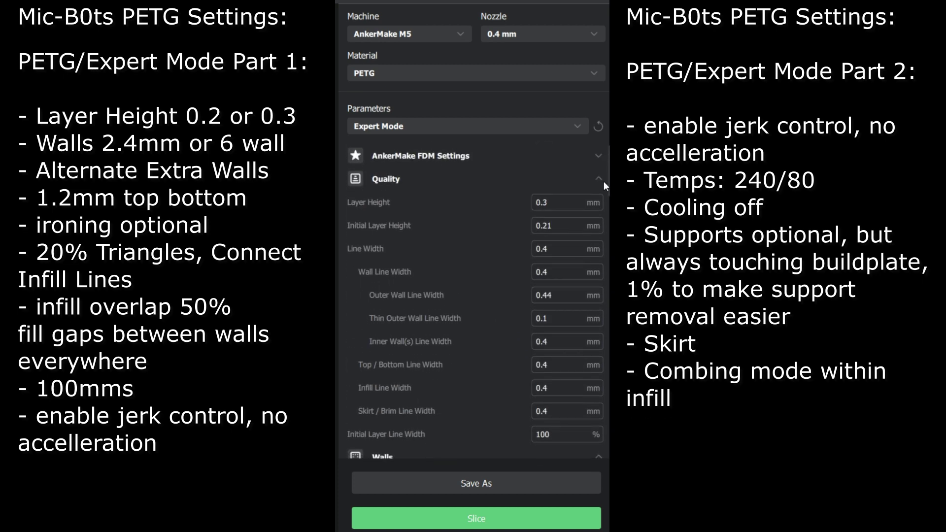
- Collapse the Quality, Walls and Top/Bottom sections and set infill density to 20%
click(598, 179)
click(598, 202)
click(600, 226)
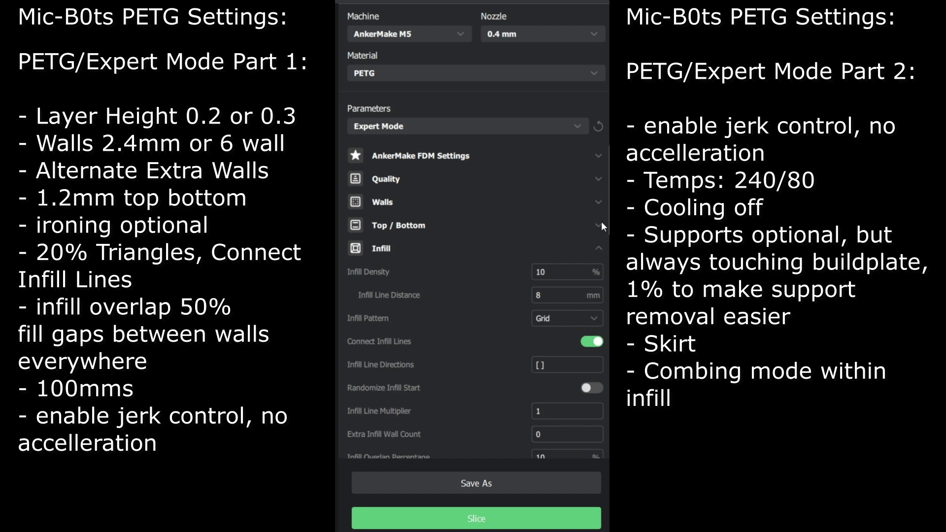
double_click(570, 275)
text(20)
- Switch the infill pattern to Triangles and scroll on through the remaining infill options
click(565, 319)
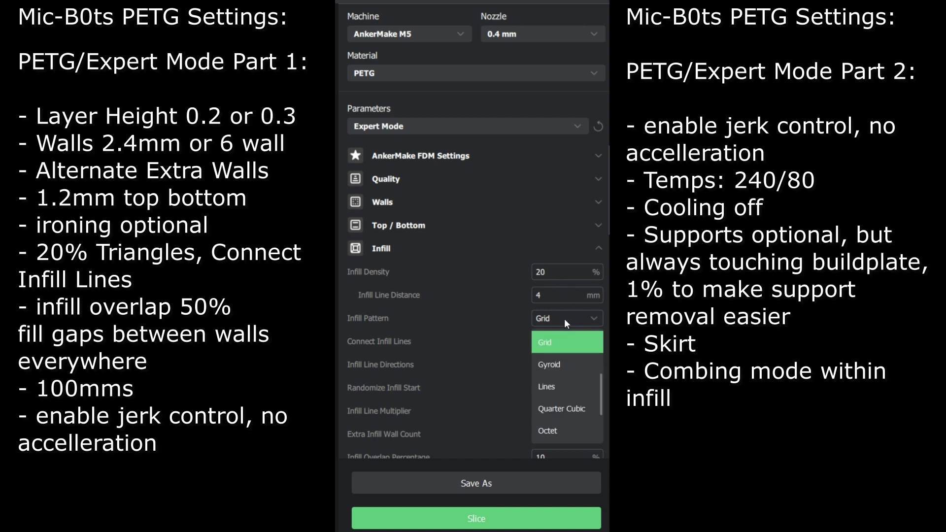
scroll(565, 400, down, 1)
click(554, 430)
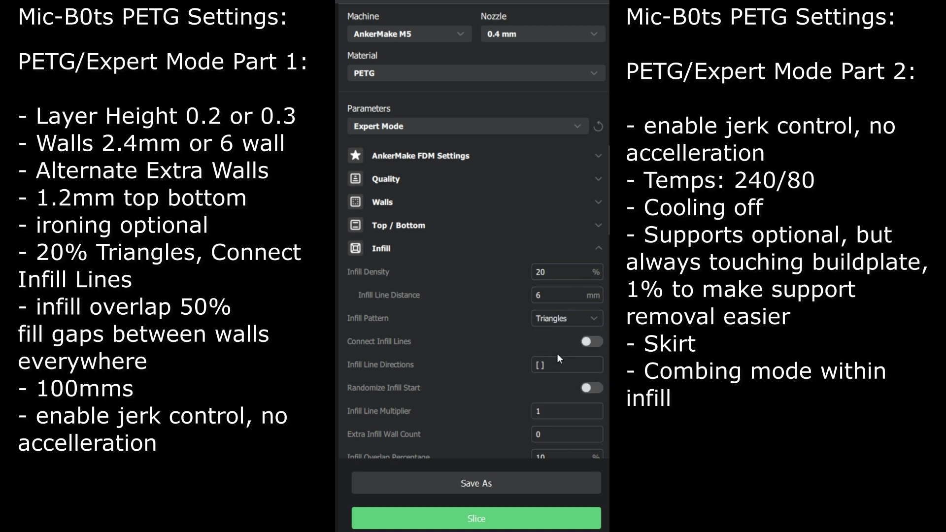
scroll(492, 380, down, 2)
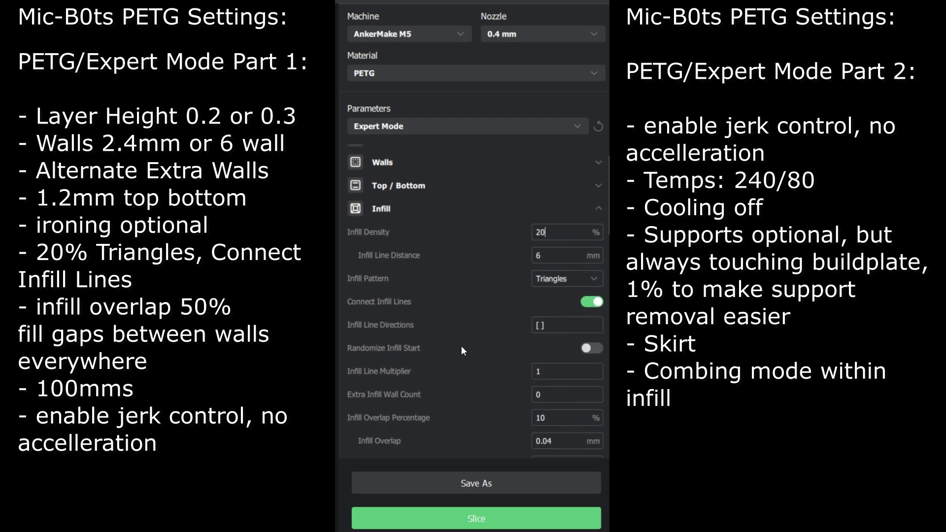
scroll(472, 324, down, 2)
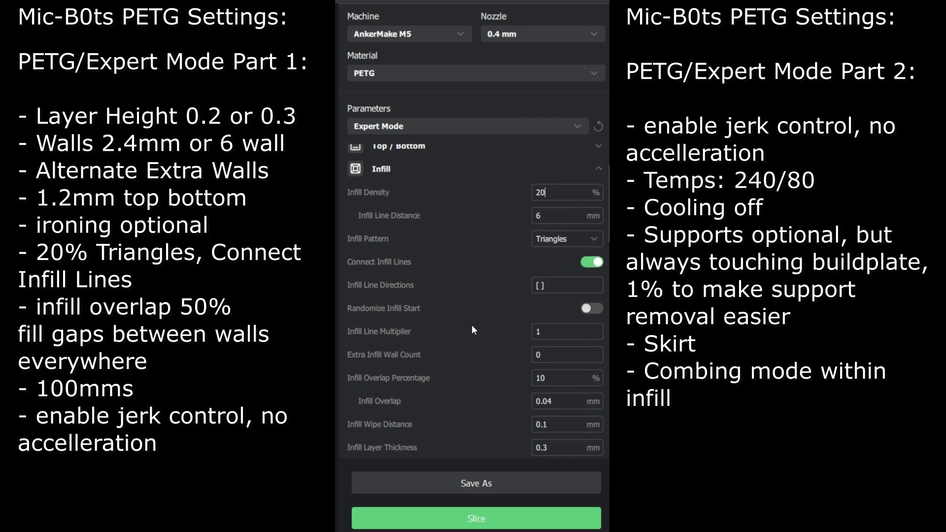
scroll(564, 327, down, 2)
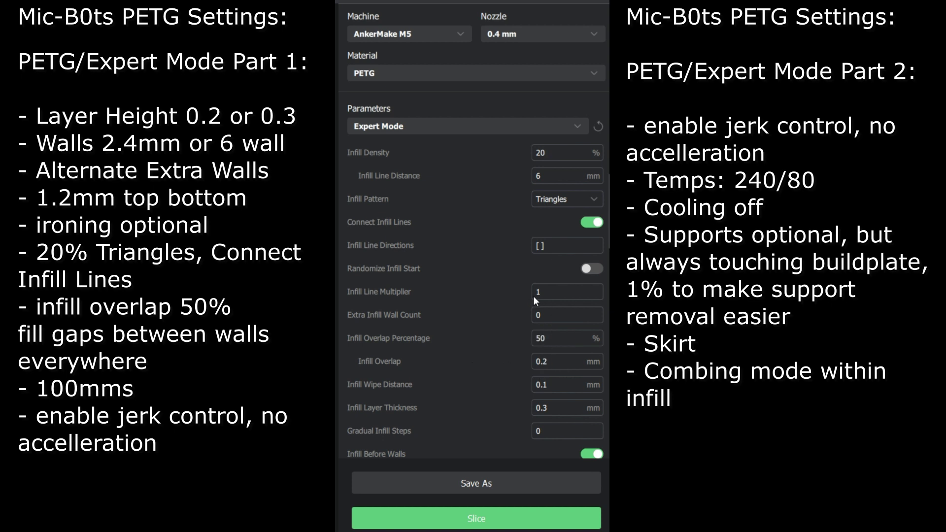
scroll(507, 329, down, 7)
scroll(496, 334, down, 9)
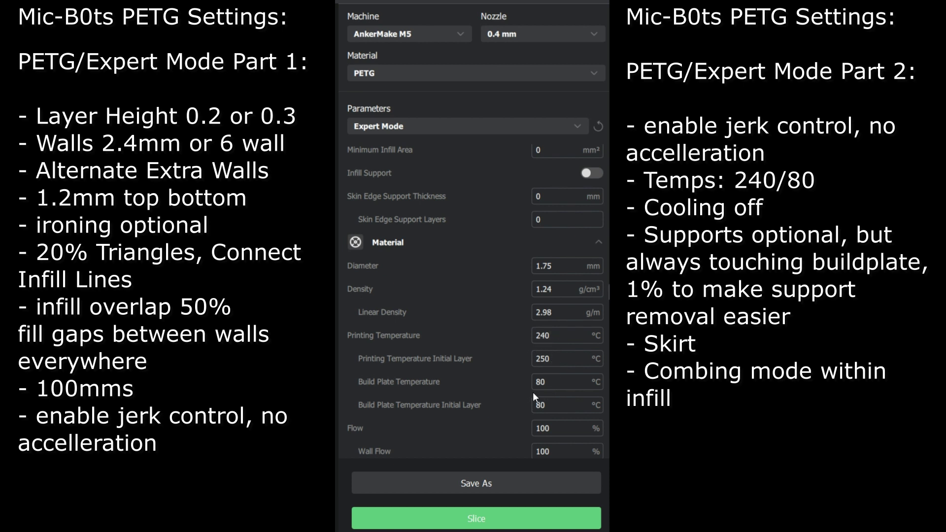
- Scroll past the Material settings (240 °C, bed 80 °C) and expand the Speed section
scroll(498, 394, down, 2)
scroll(485, 380, down, 2)
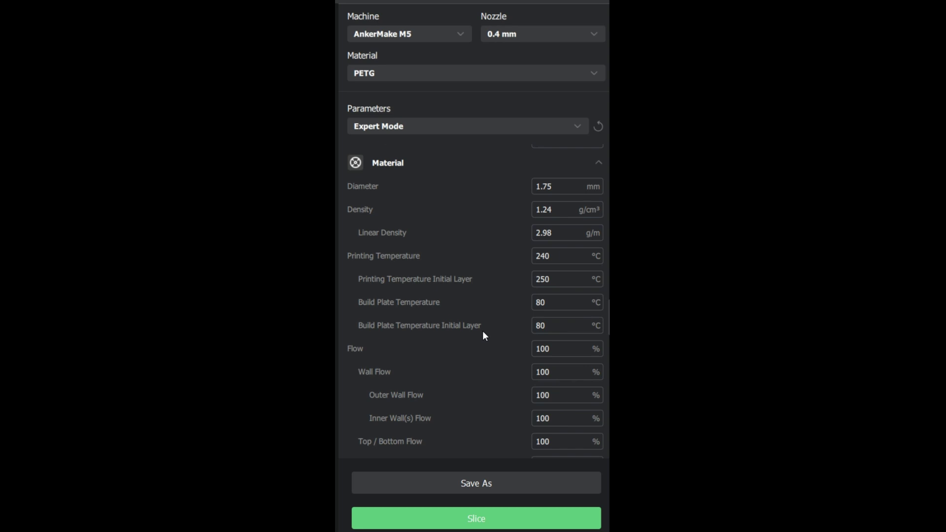
scroll(559, 279, down, 1)
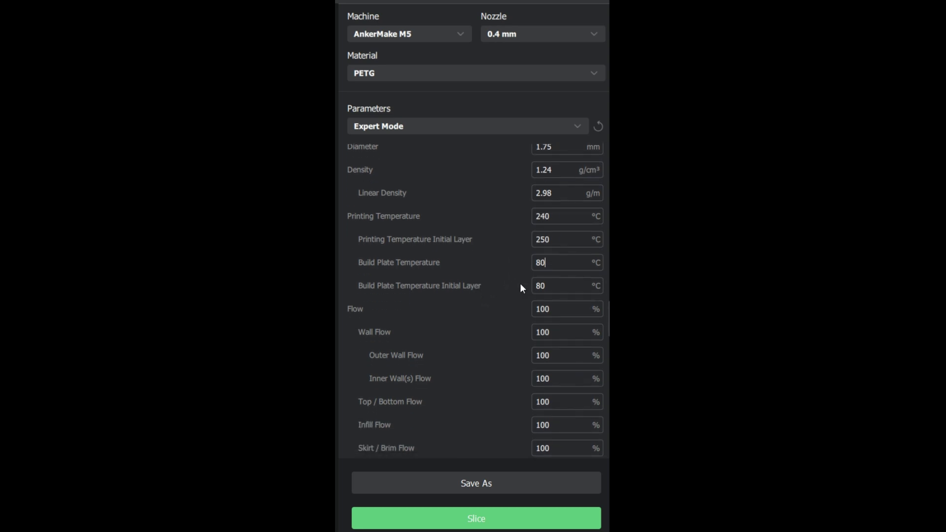
scroll(522, 288, down, 2)
scroll(521, 285, down, 6)
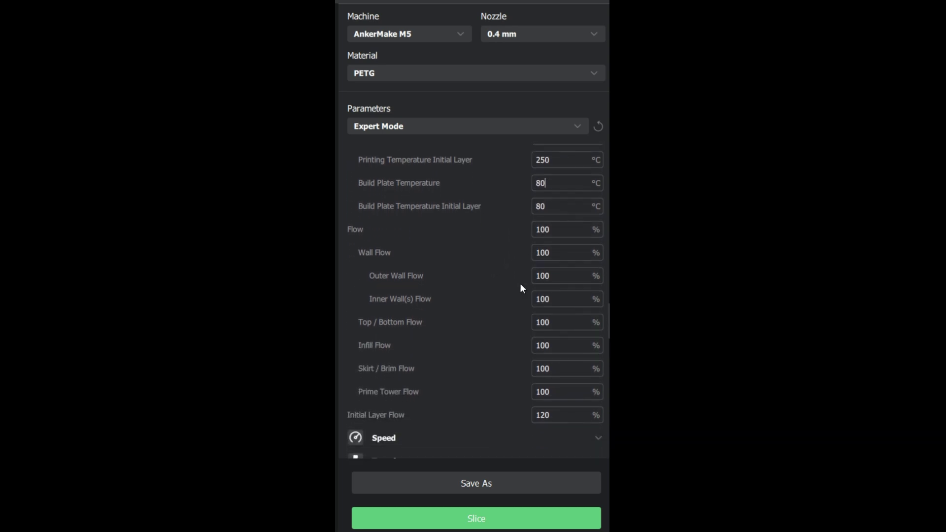
click(588, 359)
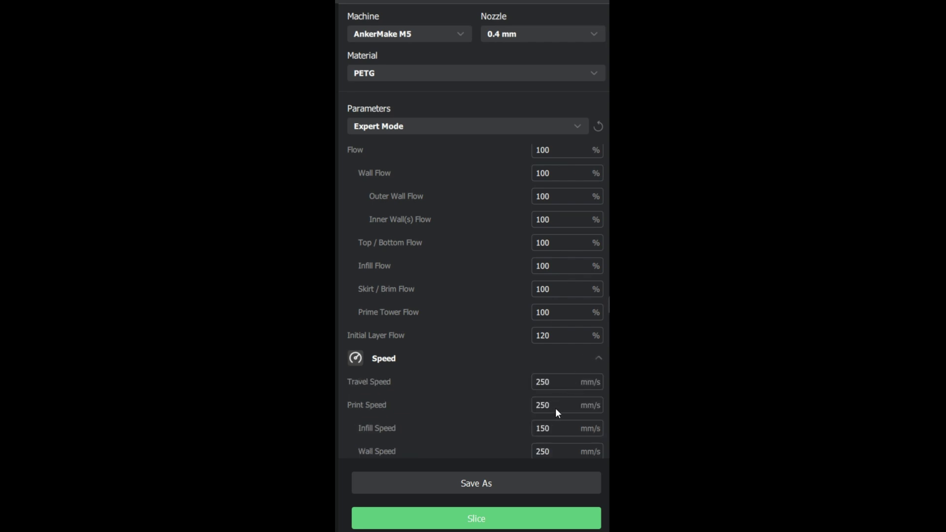
- Replace the print speed with 100 mm/s and scroll down to the wall speeds
key(BackSpace)
key(BackSpace)
key(BackSpace)
text(100)
scroll(480, 370, down, 2)
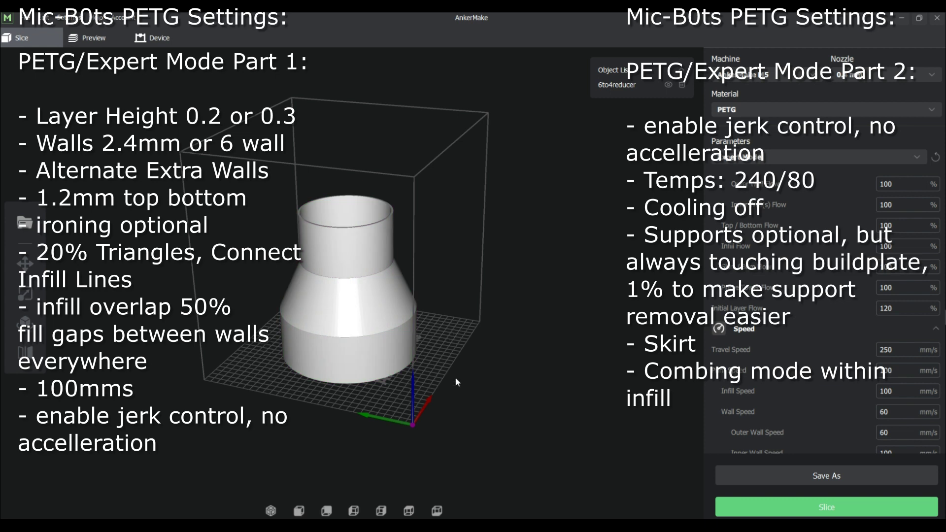
mouse_move(900, 373)
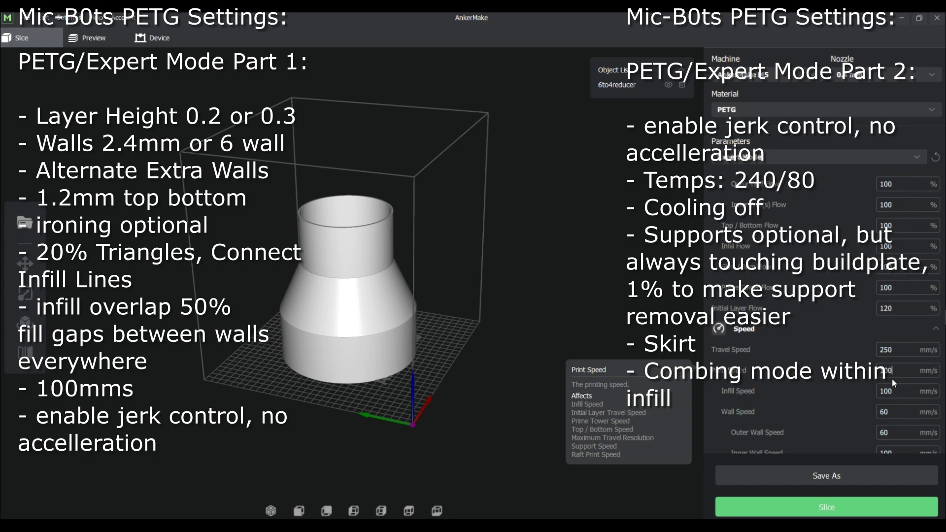
- Toggle acceleration control and enable jerk control at 15 mm/s
scroll(808, 362, down, 3)
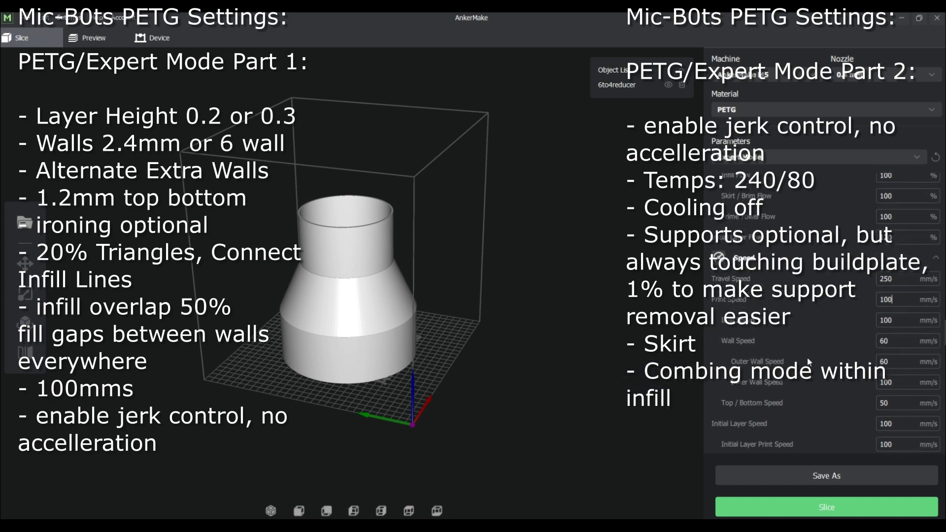
scroll(809, 362, down, 5)
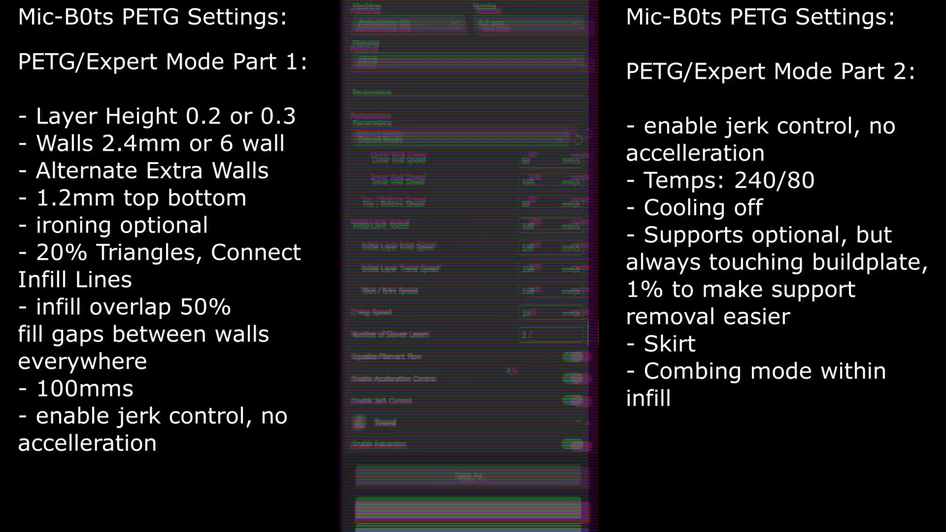
click(589, 380)
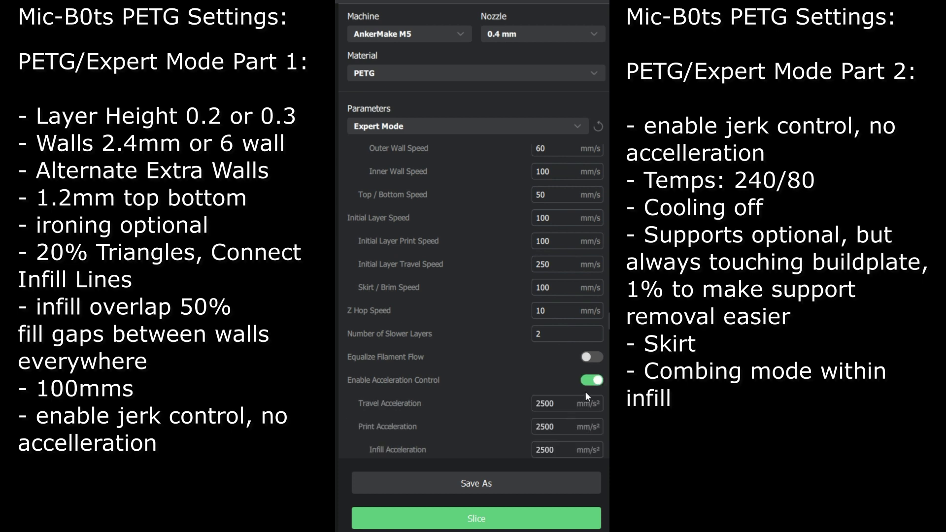
scroll(585, 392, down, 15)
scroll(585, 344, down, 1)
scroll(578, 336, up, 3)
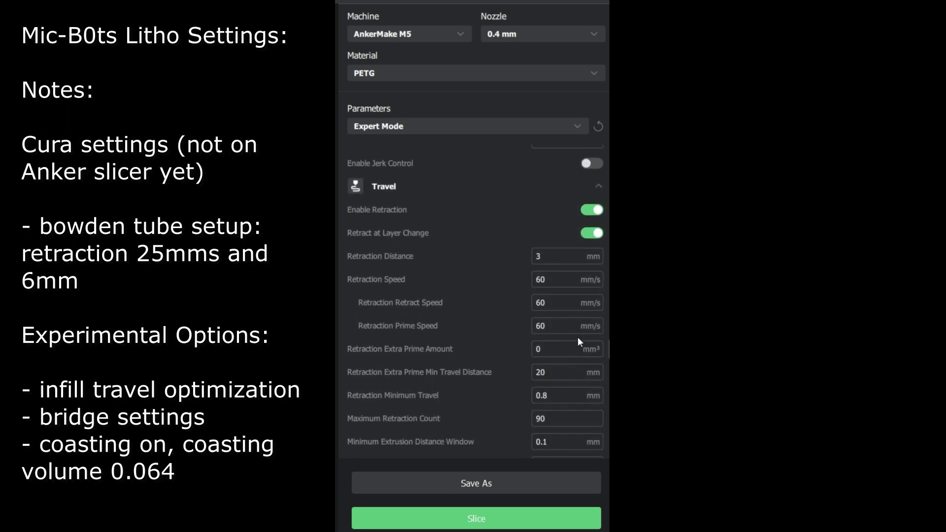
click(592, 169)
- Turn acceleration control back off and scroll down to the Travel settings
scroll(455, 377, down, 5)
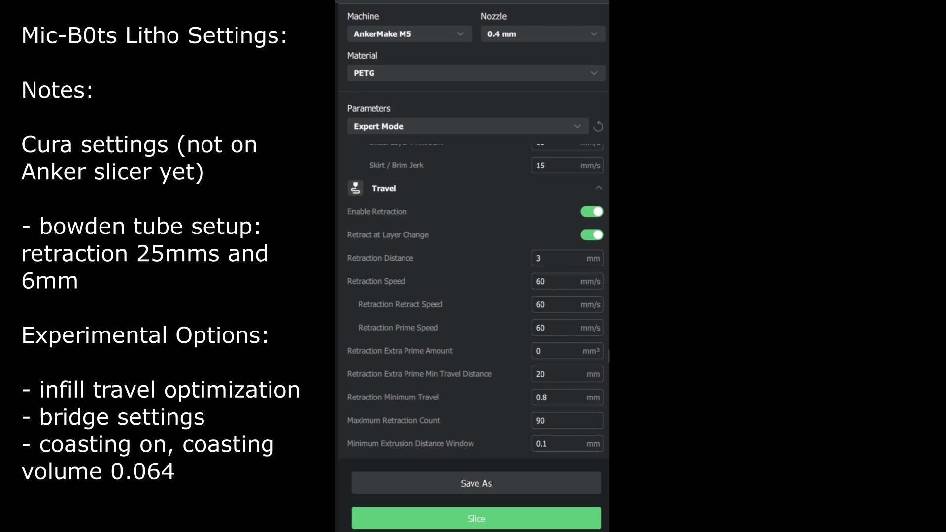
scroll(517, 315, down, 1)
scroll(520, 325, up, 10)
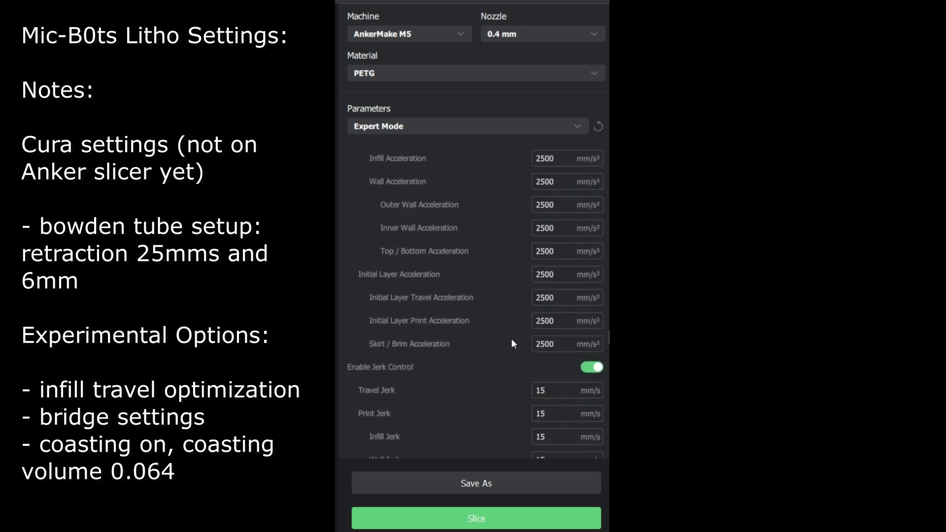
scroll(512, 343, up, 3)
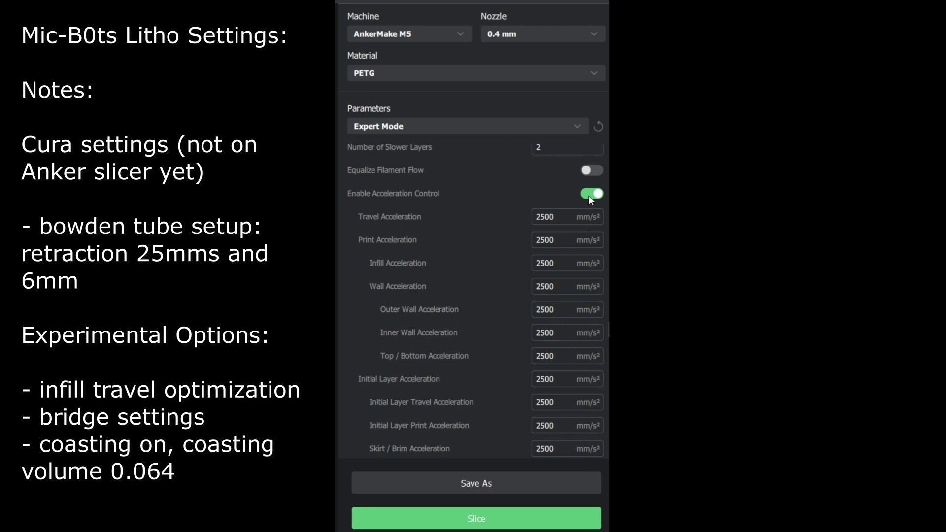
click(588, 195)
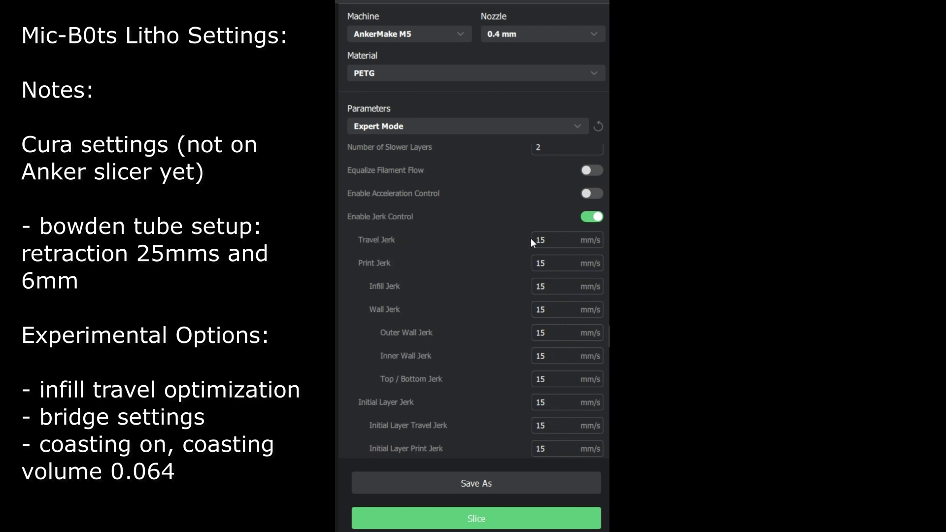
scroll(487, 286, down, 2)
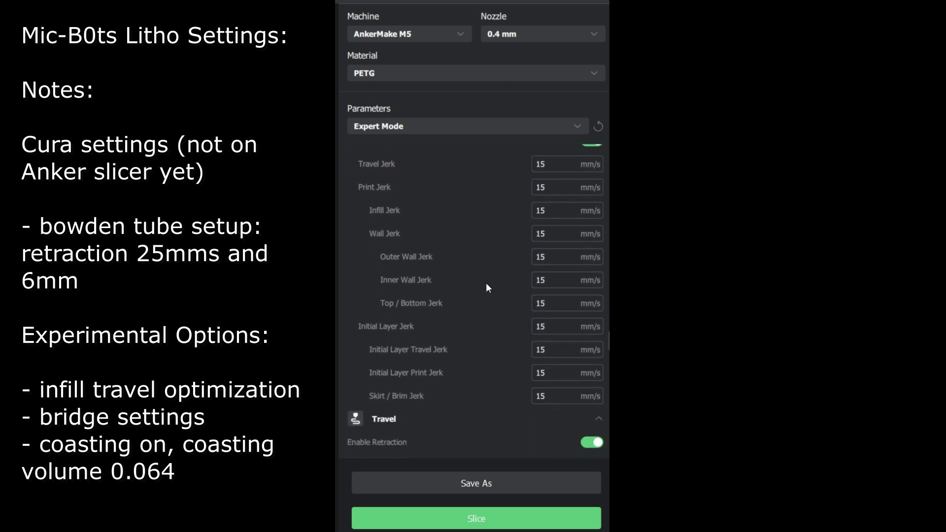
scroll(486, 285, down, 5)
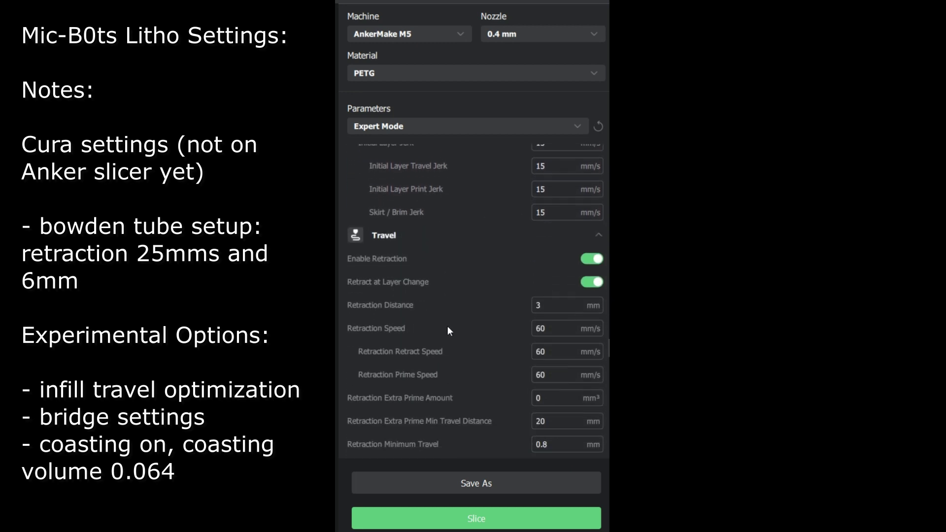
scroll(463, 306, down, 3)
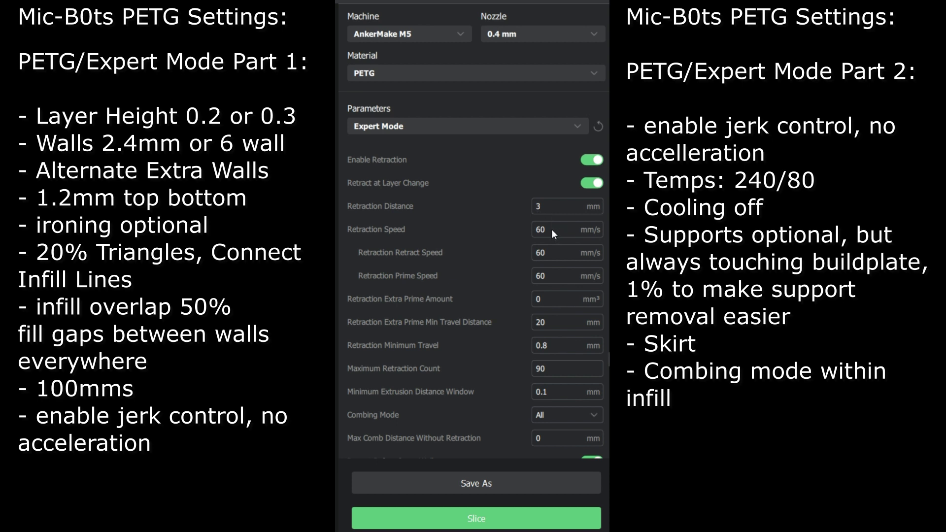
scroll(468, 275, down, 5)
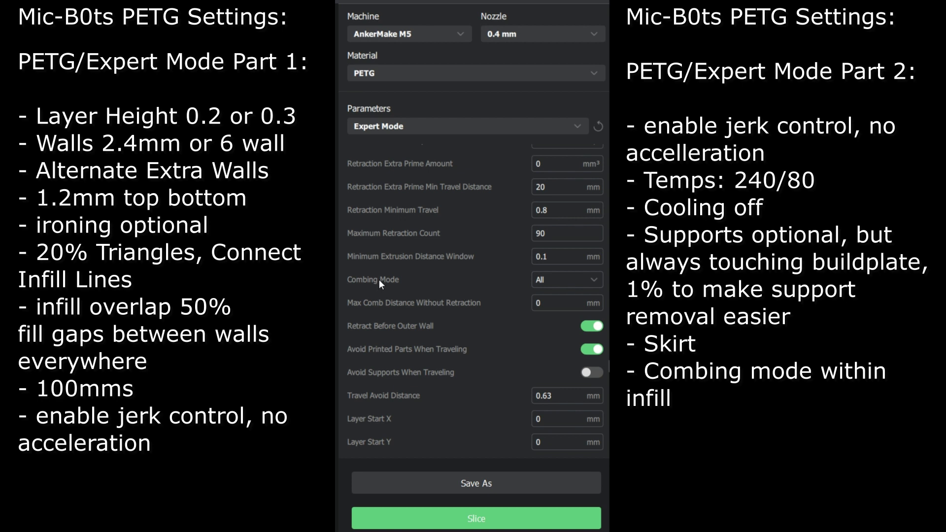
- Set combing mode to Within Infill and turn off print cooling
click(542, 280)
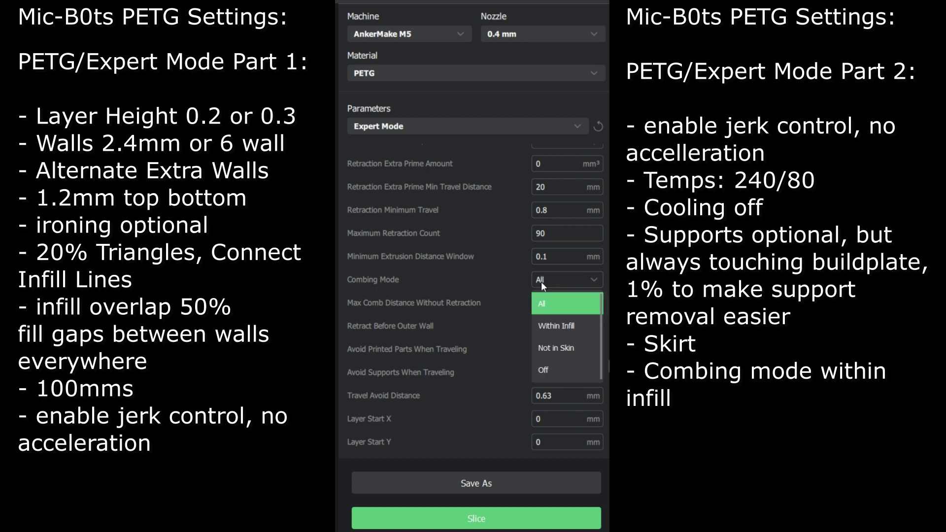
click(572, 326)
scroll(465, 278, down, 3)
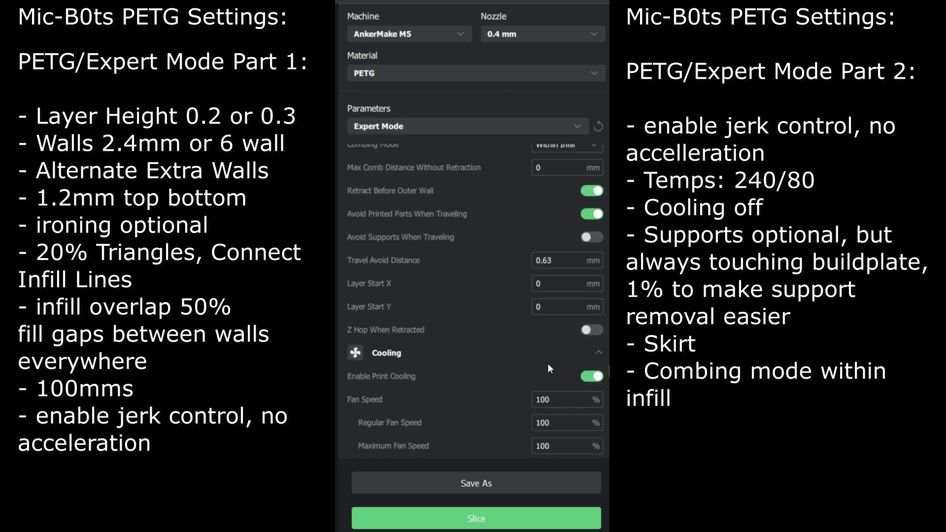
click(591, 376)
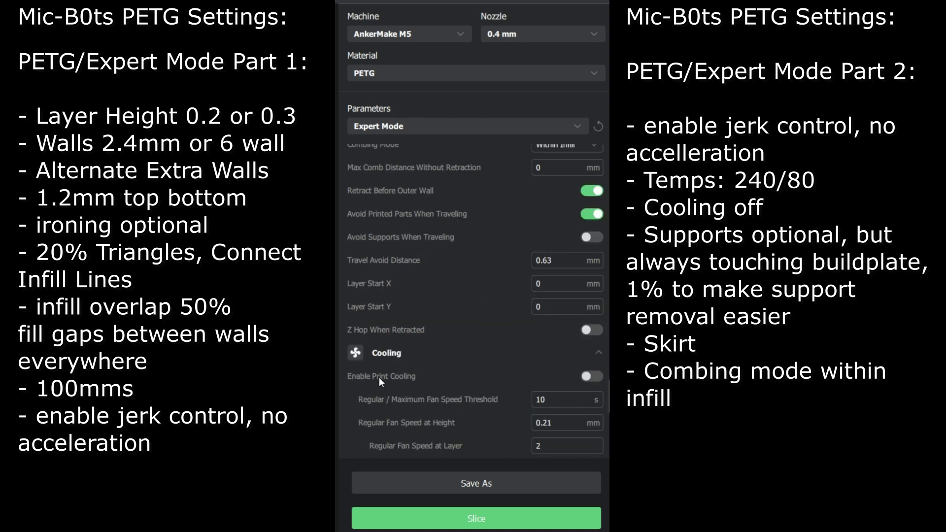
scroll(399, 365, down, 1)
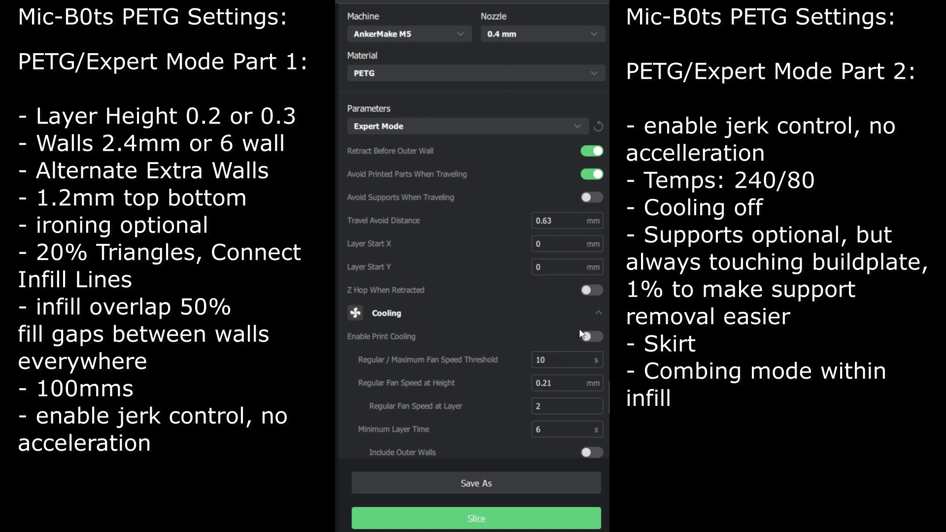
click(592, 314)
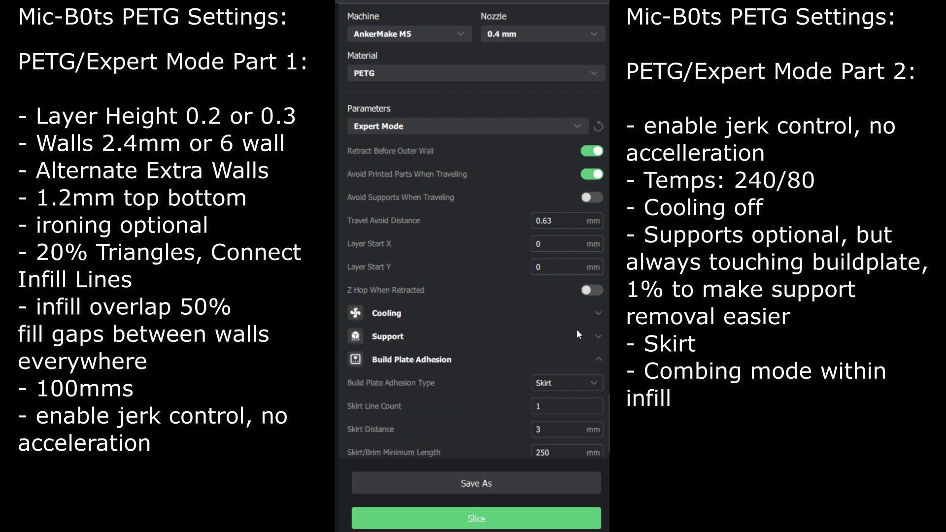
- Set the build plate adhesion type to Raft and expand the Support settings
click(598, 337)
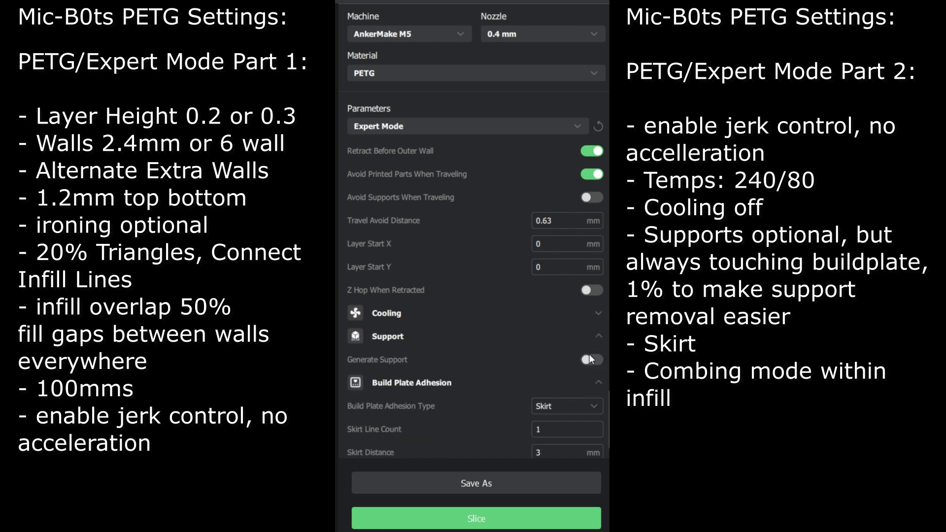
click(597, 337)
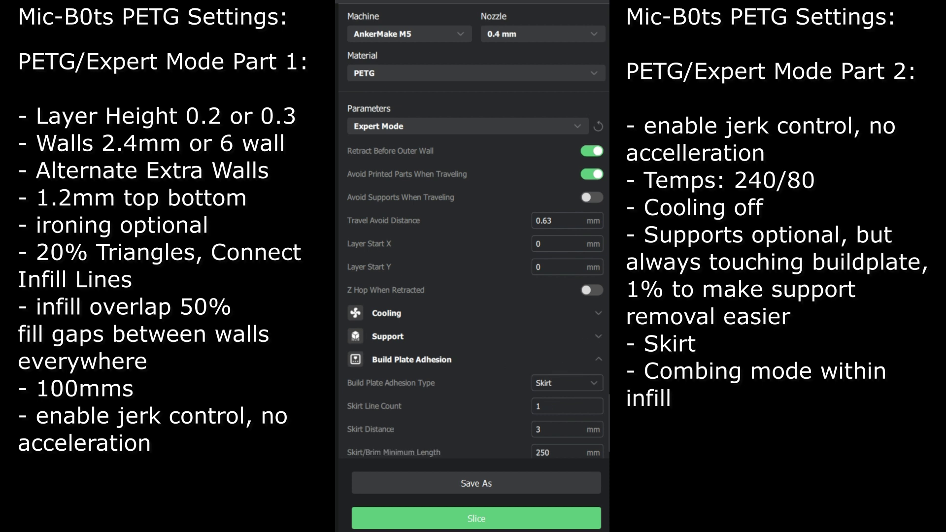
scroll(503, 353, down, 1)
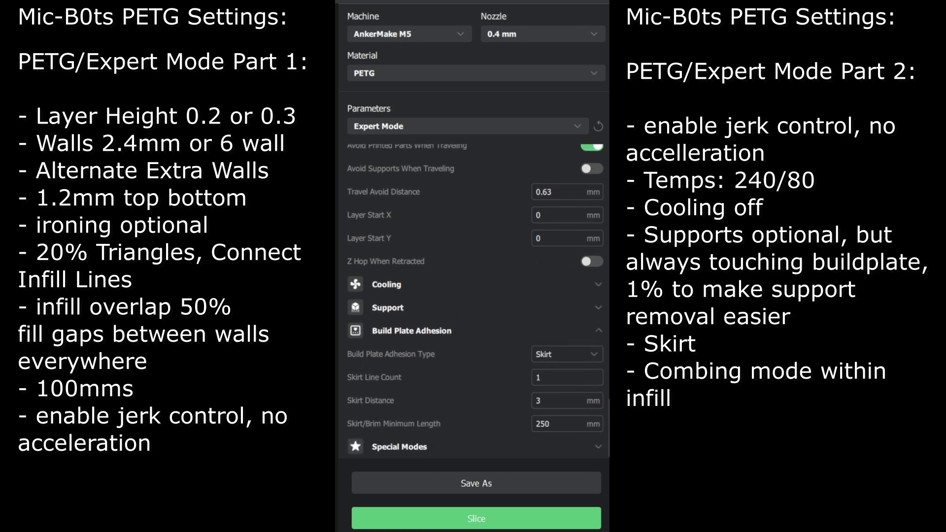
click(577, 357)
click(575, 354)
click(576, 354)
click(554, 423)
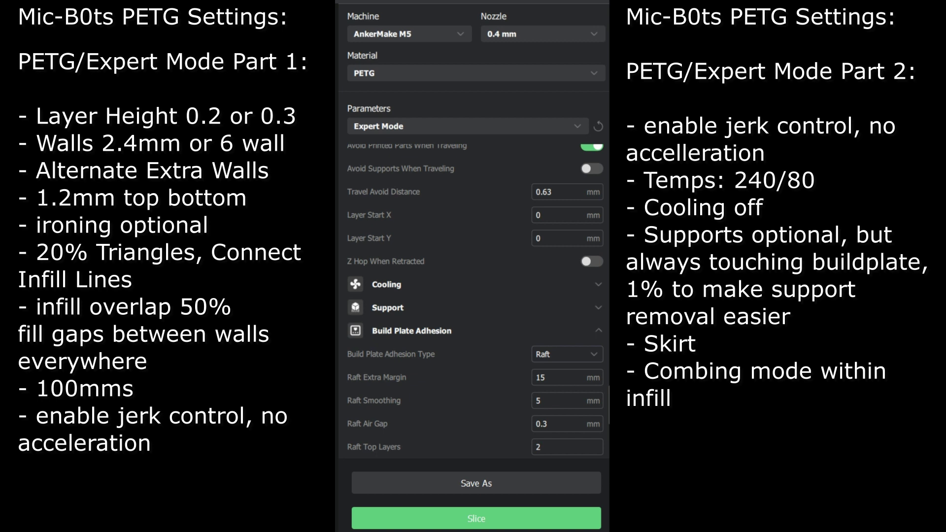
click(567, 361)
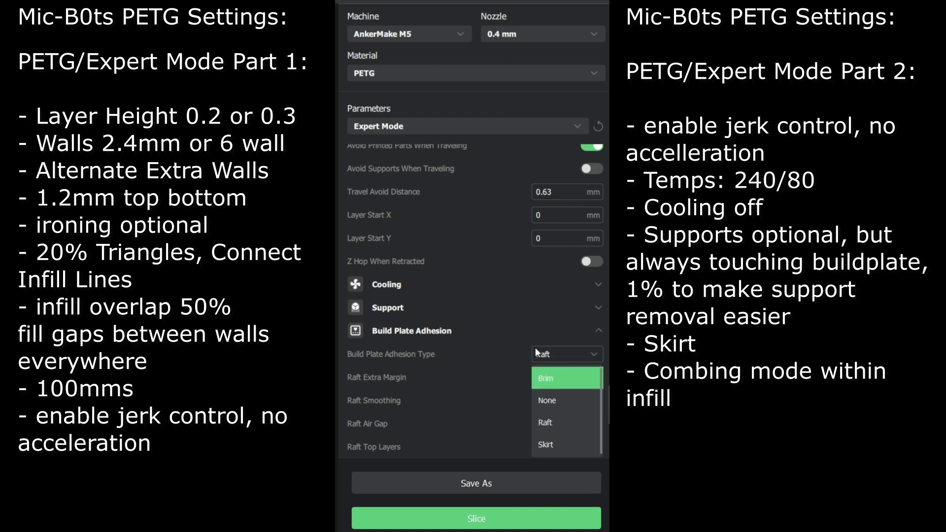
click(548, 354)
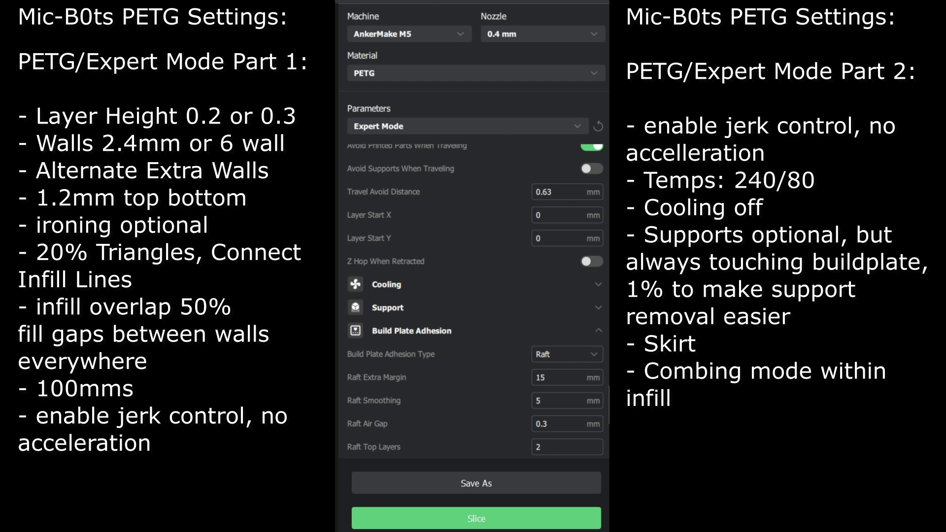
click(577, 306)
scroll(547, 316, down, 2)
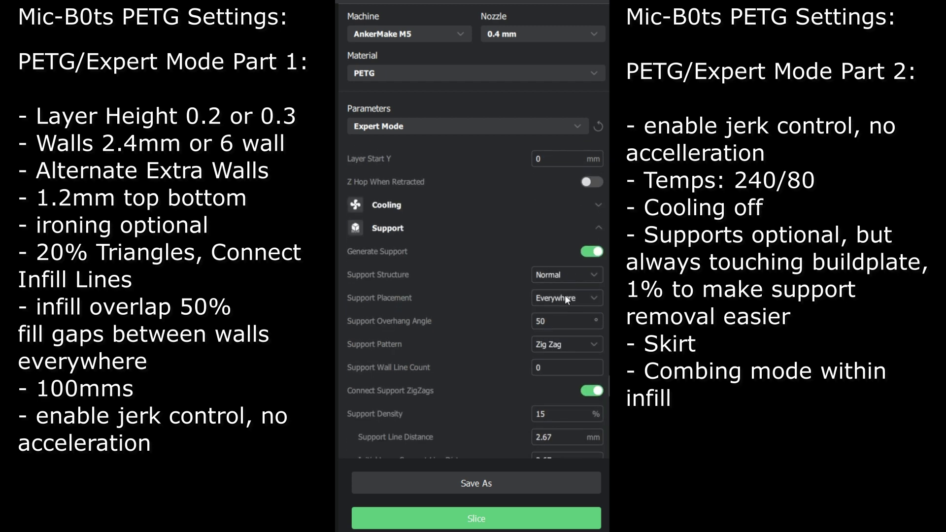
- Make supports Tree-style, touching the build plate only, with 1% support density
click(565, 295)
click(570, 323)
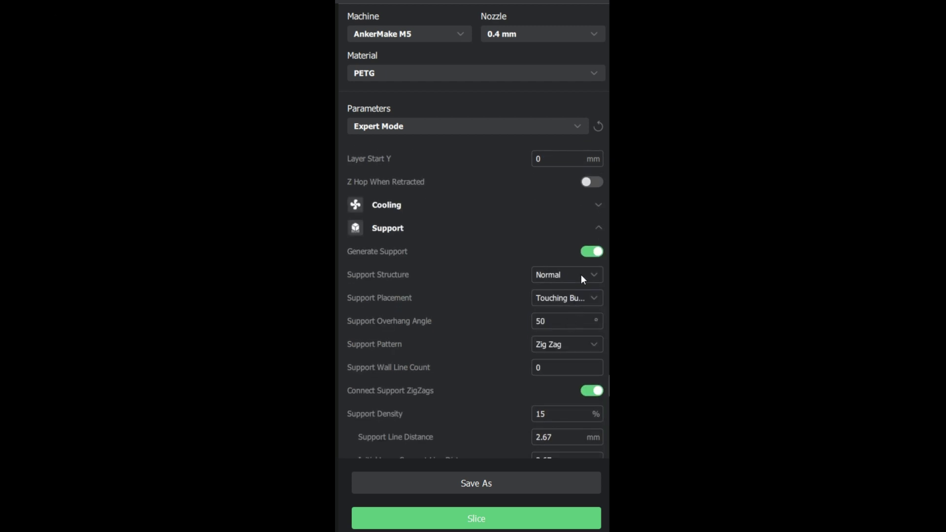
click(581, 274)
click(563, 318)
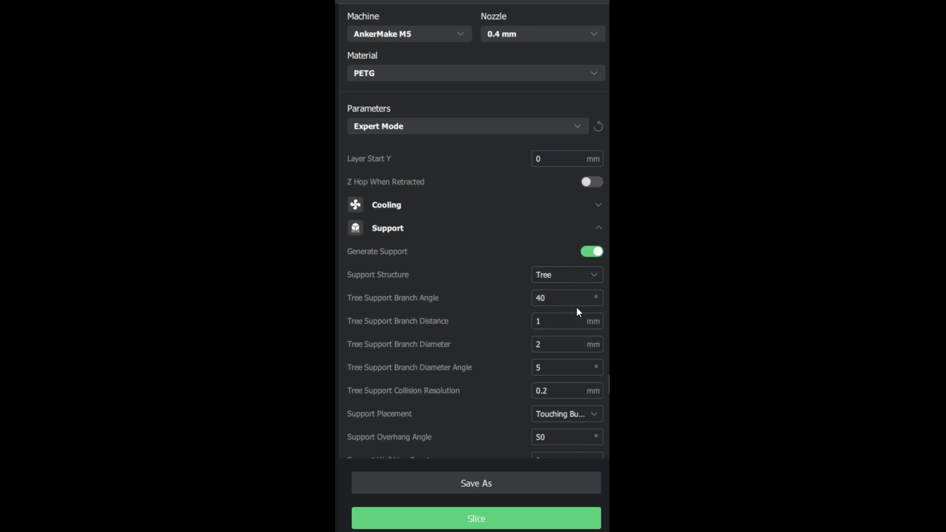
scroll(566, 301, down, 2)
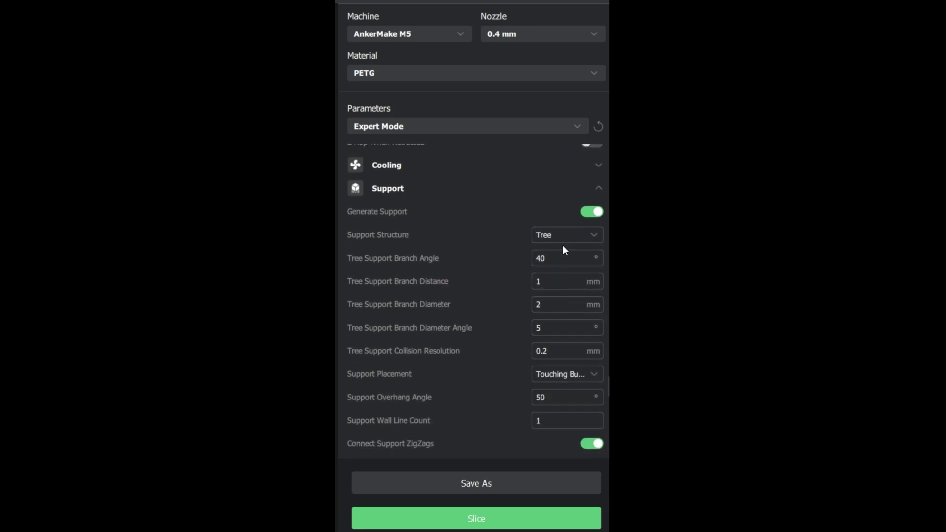
scroll(556, 325, down, 4)
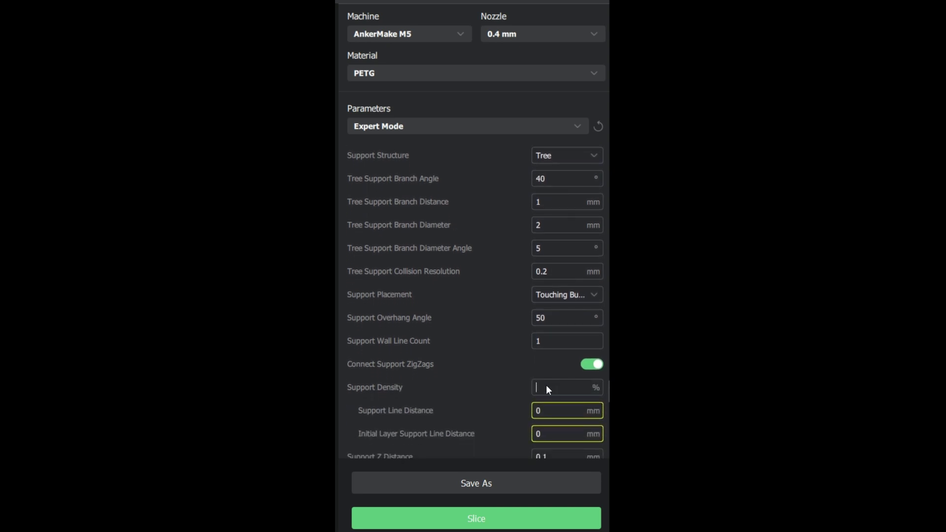
text(1)
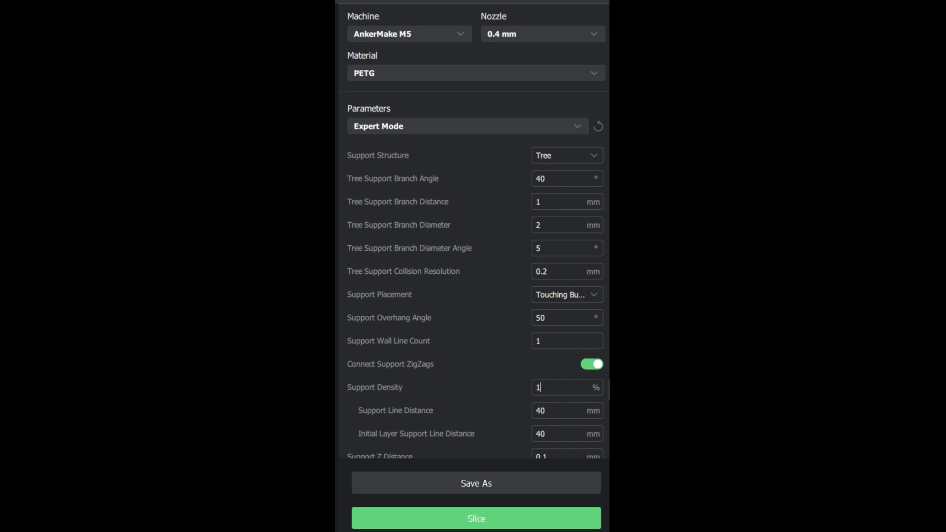
scroll(513, 374, down, 2)
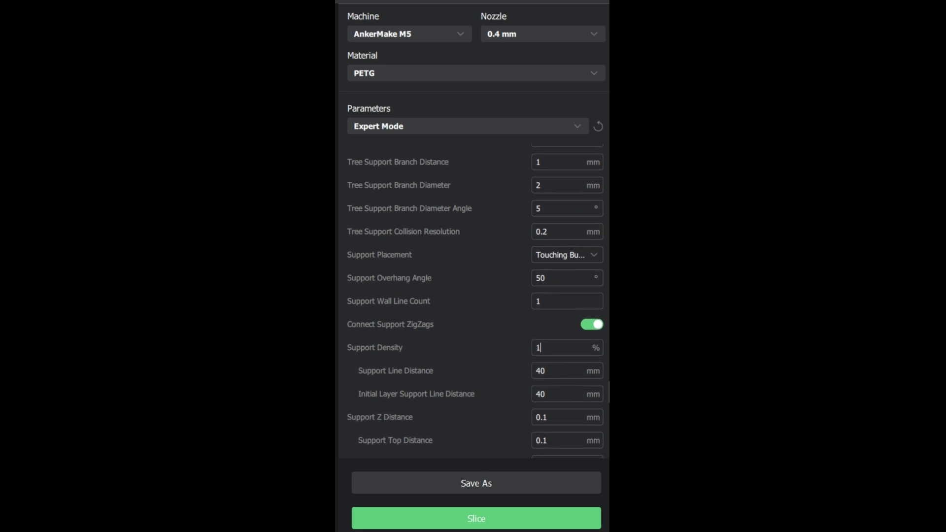
scroll(477, 345, down, 6)
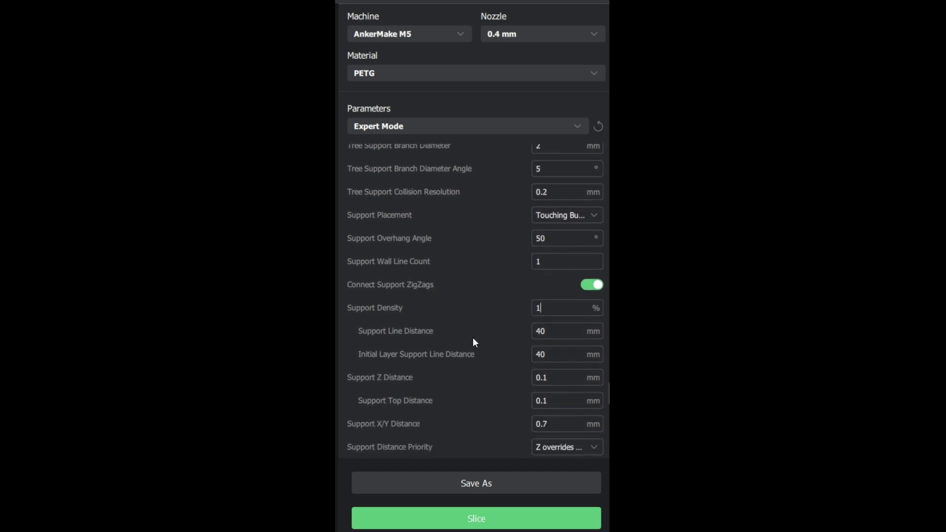
scroll(434, 350, down, 4)
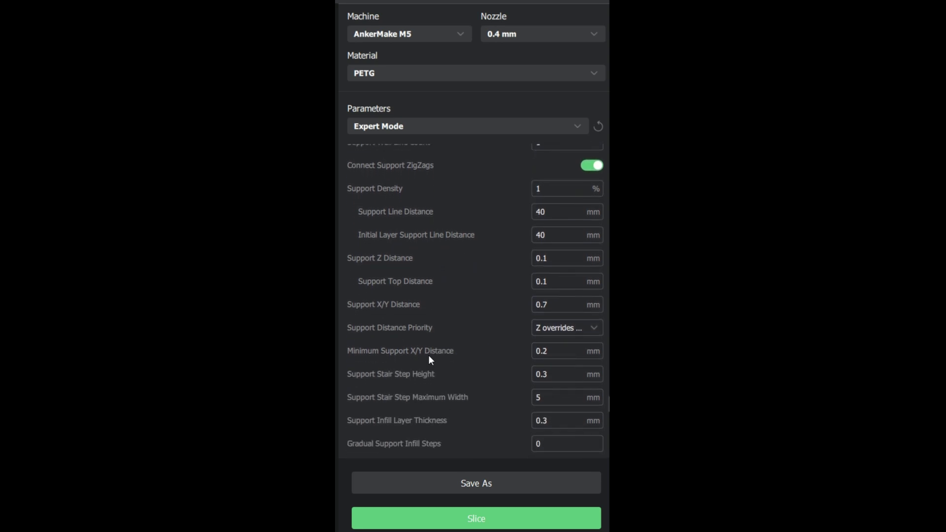
scroll(445, 374, down, 2)
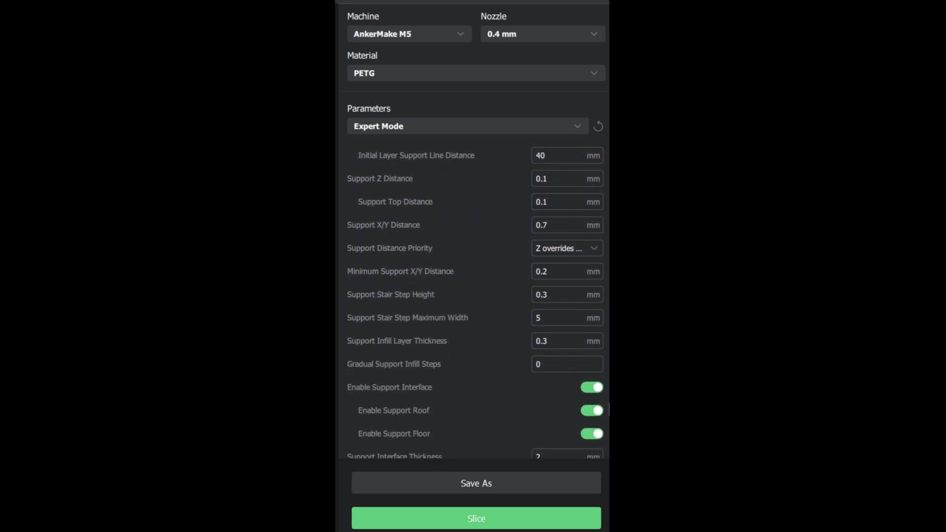
- Check the materials list without changing it, then bring up the saved parameter profiles
click(467, 72)
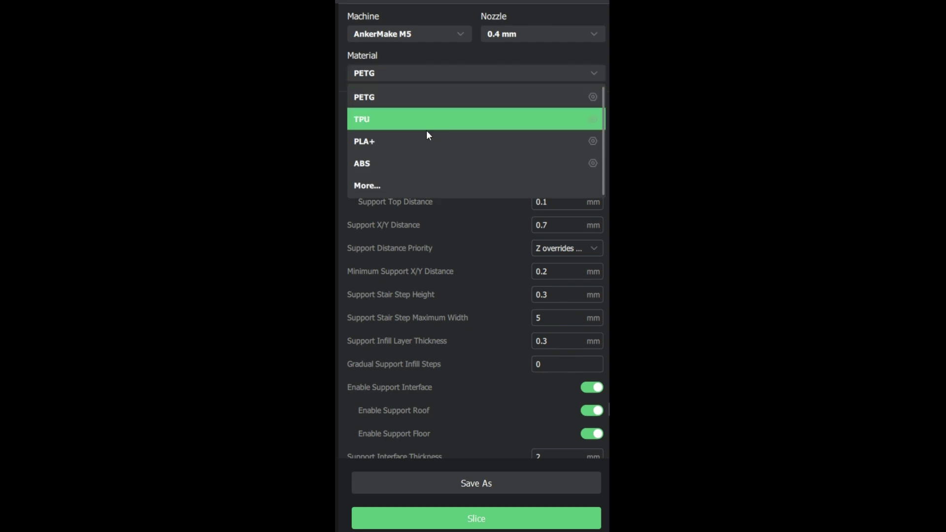
click(381, 60)
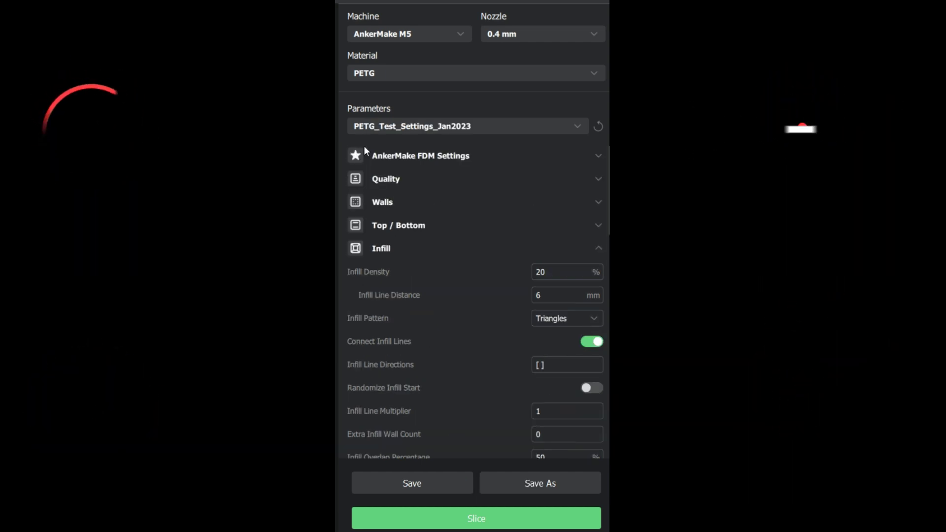
click(438, 126)
- Load Litho_Test_Settings_PLA, collapse Infill to reveal its 215 °C material settings, and orbit the reducer
click(433, 192)
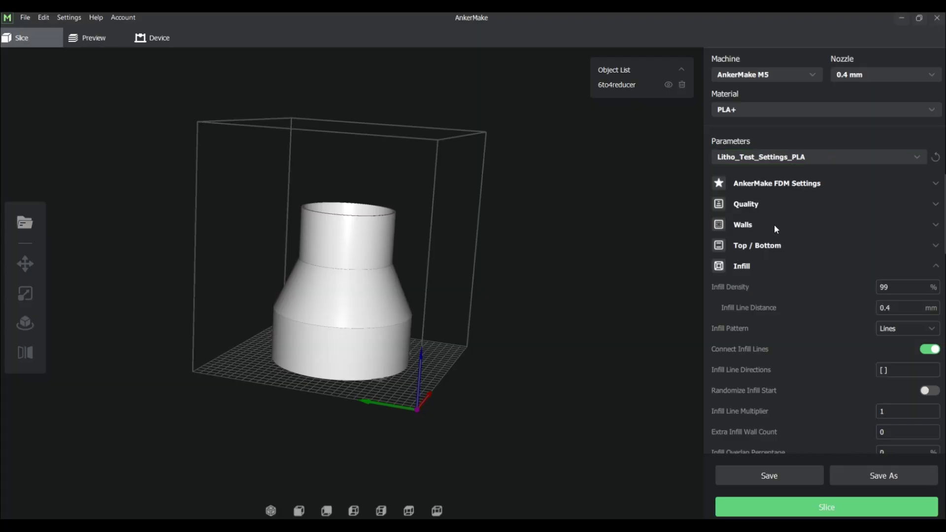
scroll(838, 218, down, 3)
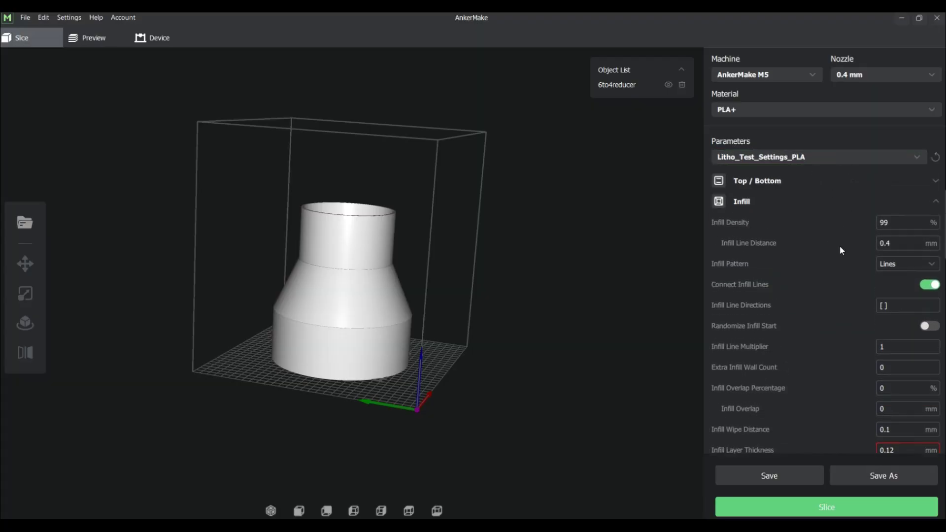
scroll(840, 245, up, 3)
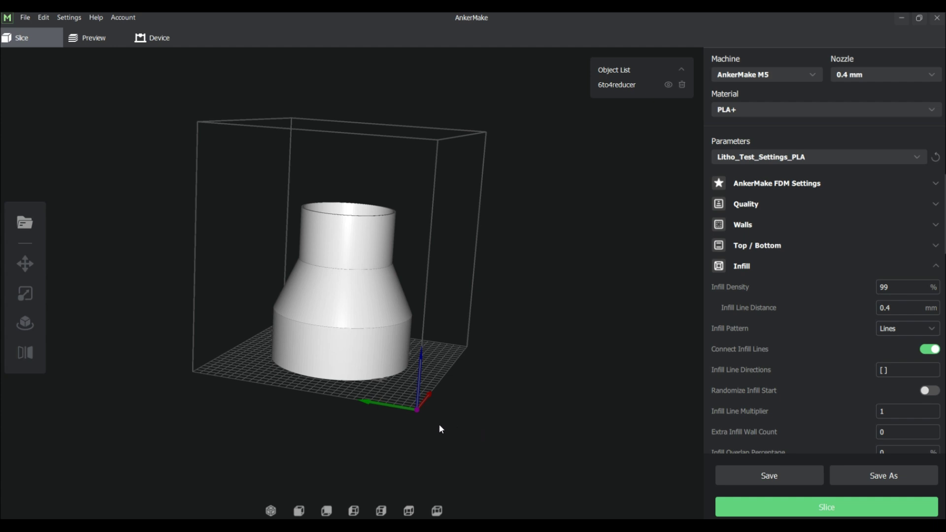
click(934, 266)
right_drag(407, 291, 288, 414)
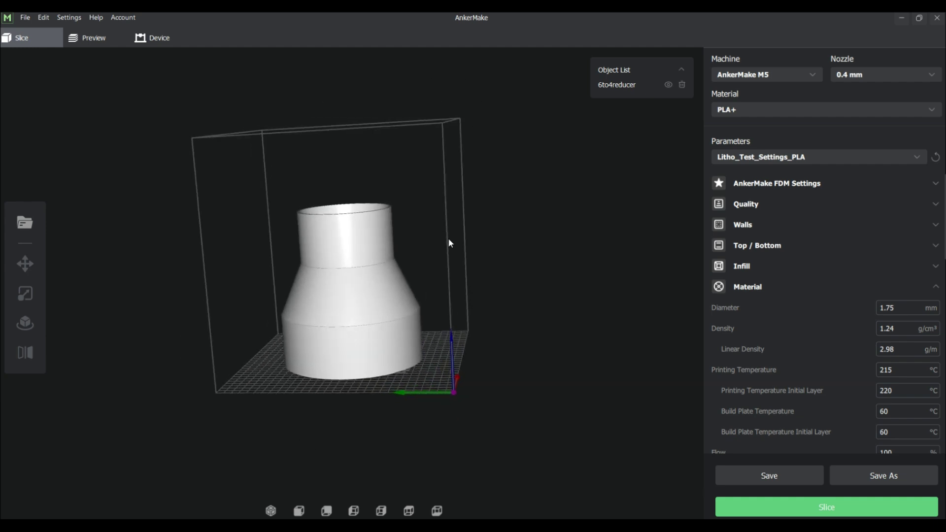